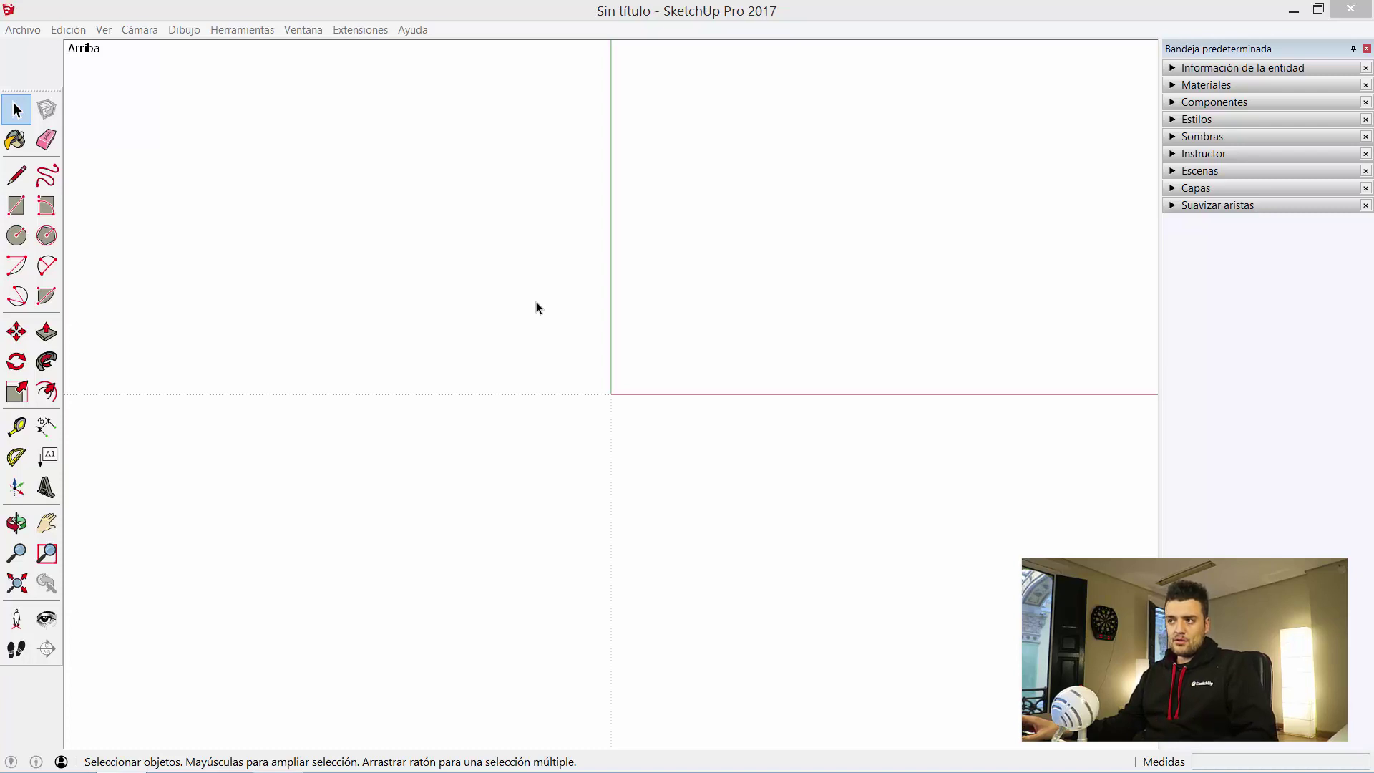
# Draw a flat ground rectangle around the axes origin, then return to Select
pyautogui.click(17, 206)
pyautogui.click(430, 274)
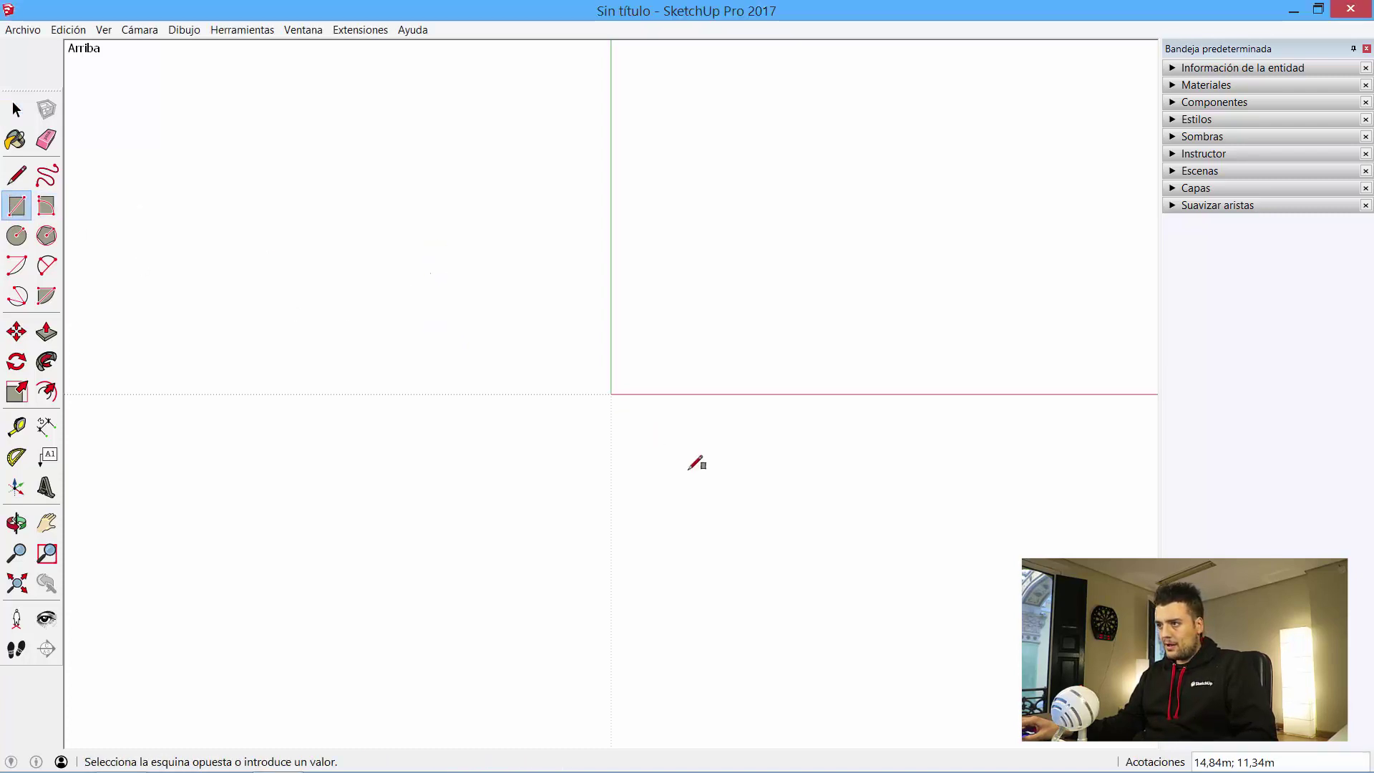
pyautogui.click(803, 518)
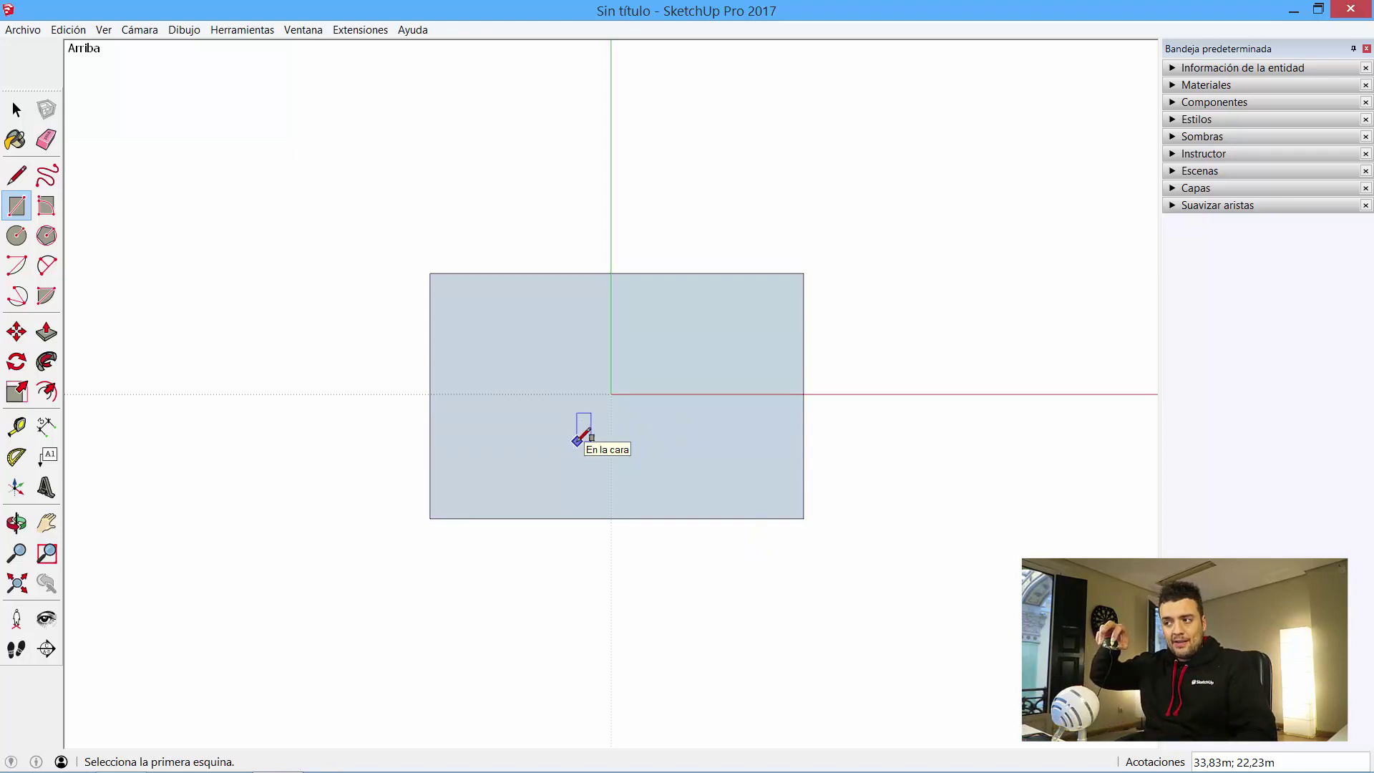
pyautogui.scroll(2, 576, 441)
pyautogui.scroll(1, 576, 441)
pyautogui.scroll(1, 577, 441)
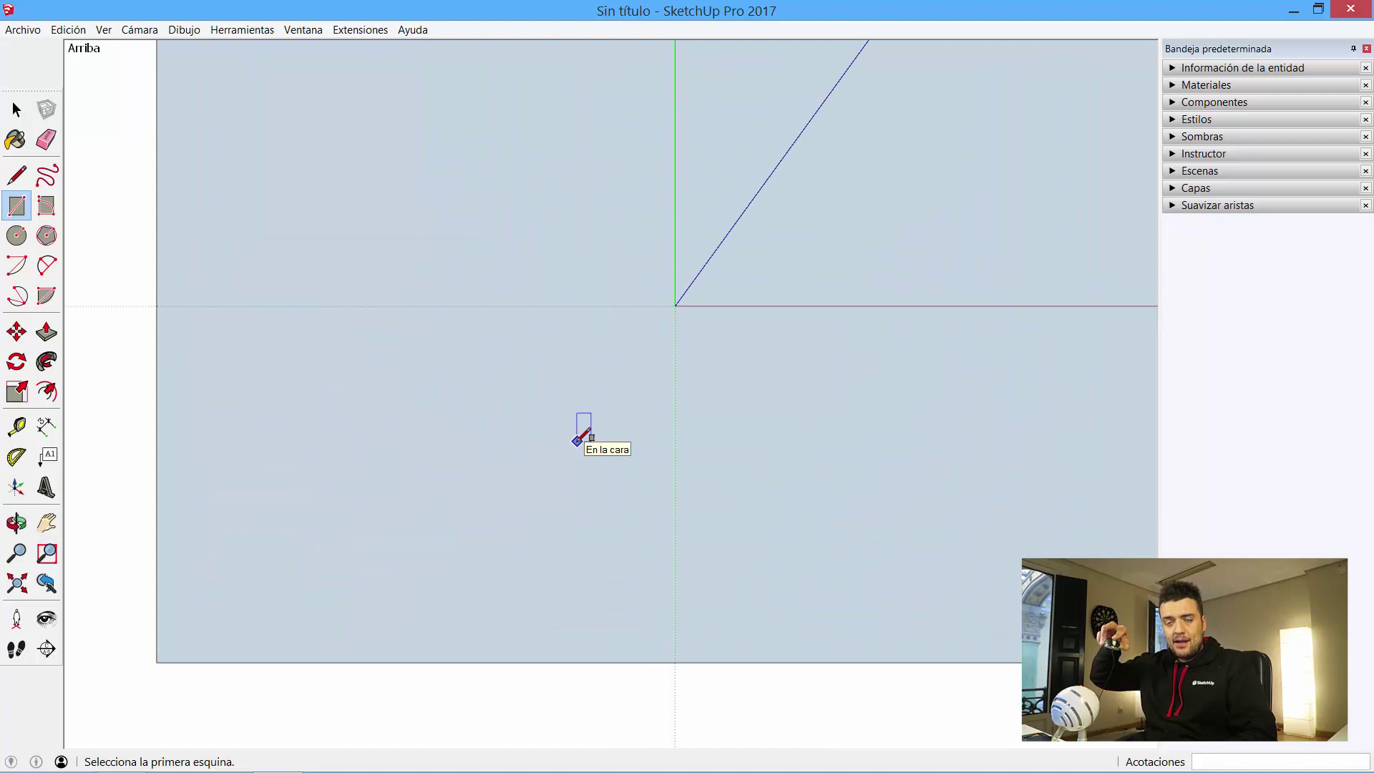
pyautogui.scroll(-2, 576, 441)
pyautogui.scroll(-1, 576, 441)
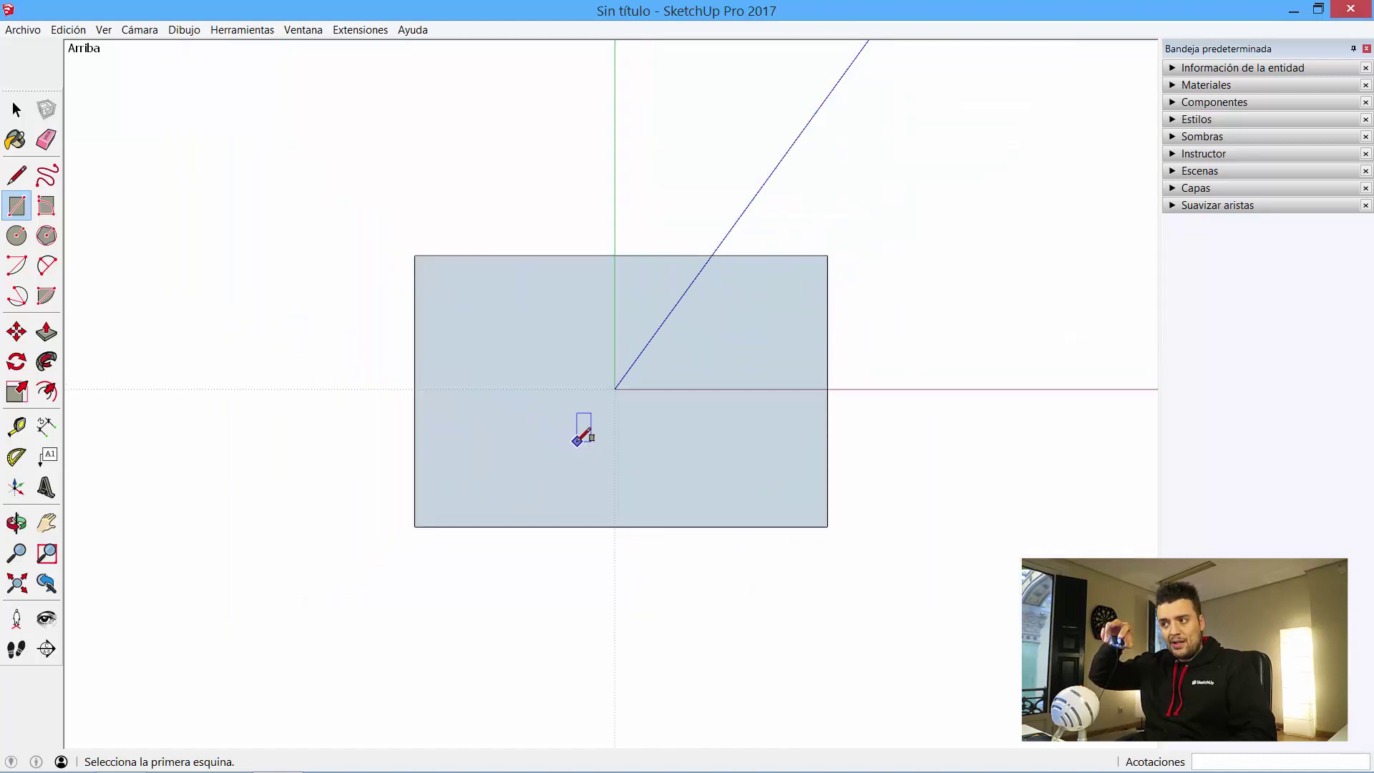
pyautogui.scroll(-1, 577, 441)
pyautogui.scroll(-1, 577, 442)
pyautogui.scroll(1, 576, 442)
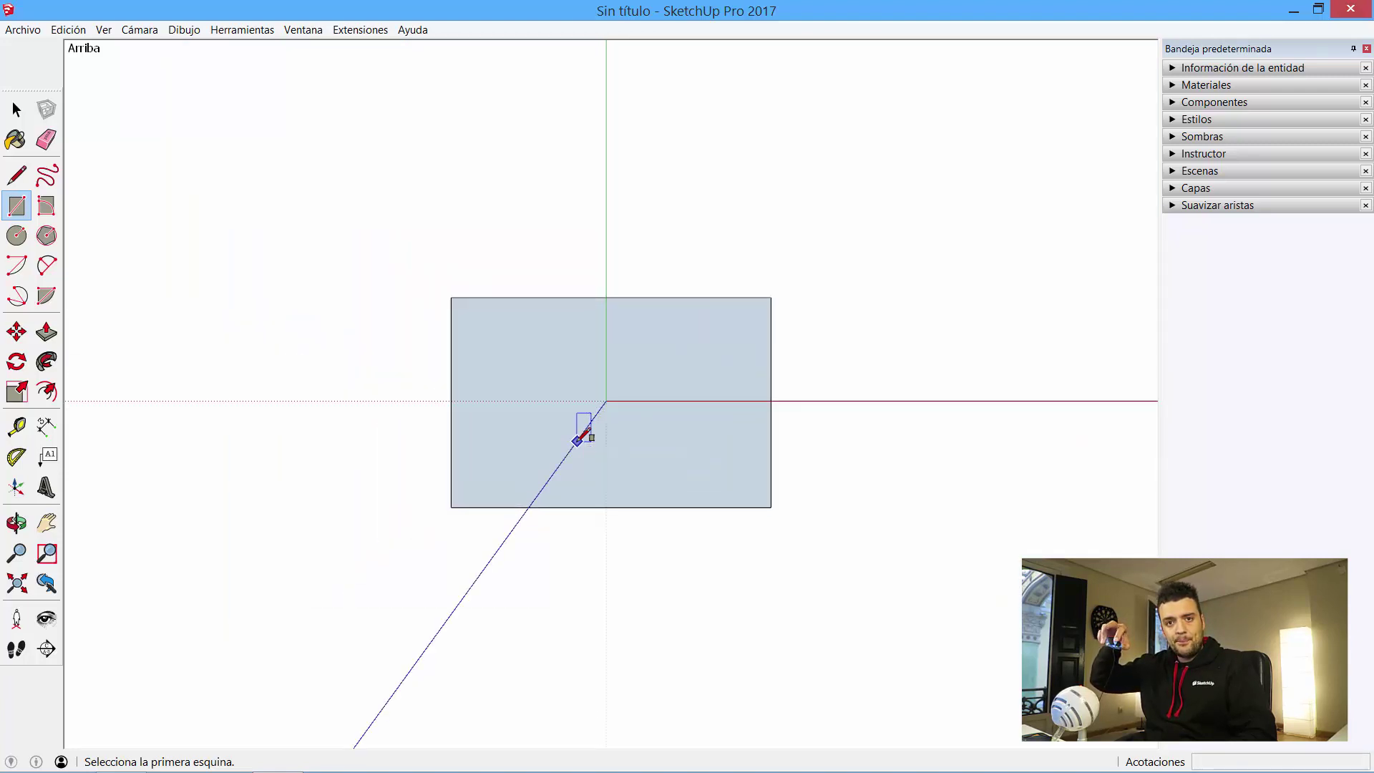
pyautogui.scroll(2, 577, 441)
pyautogui.scroll(1, 577, 442)
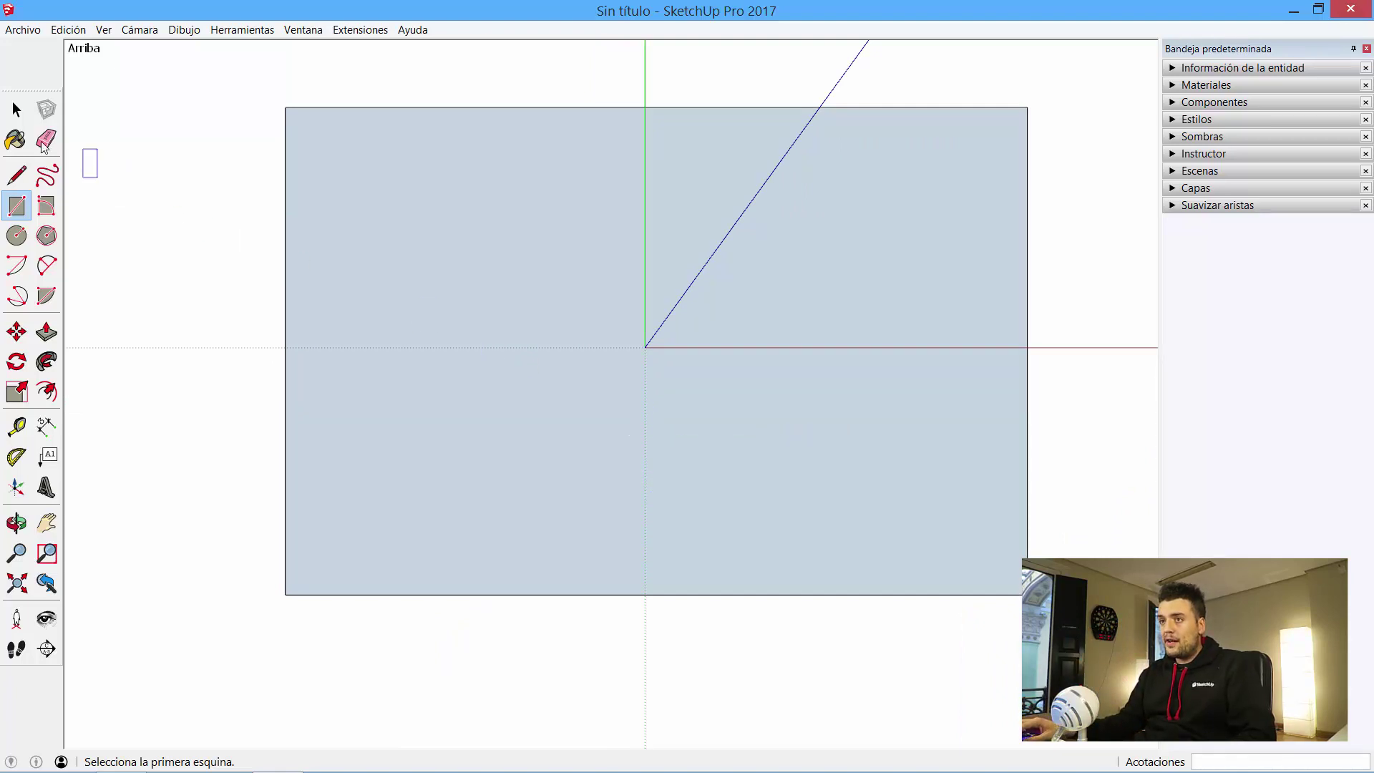
pyautogui.press('space')
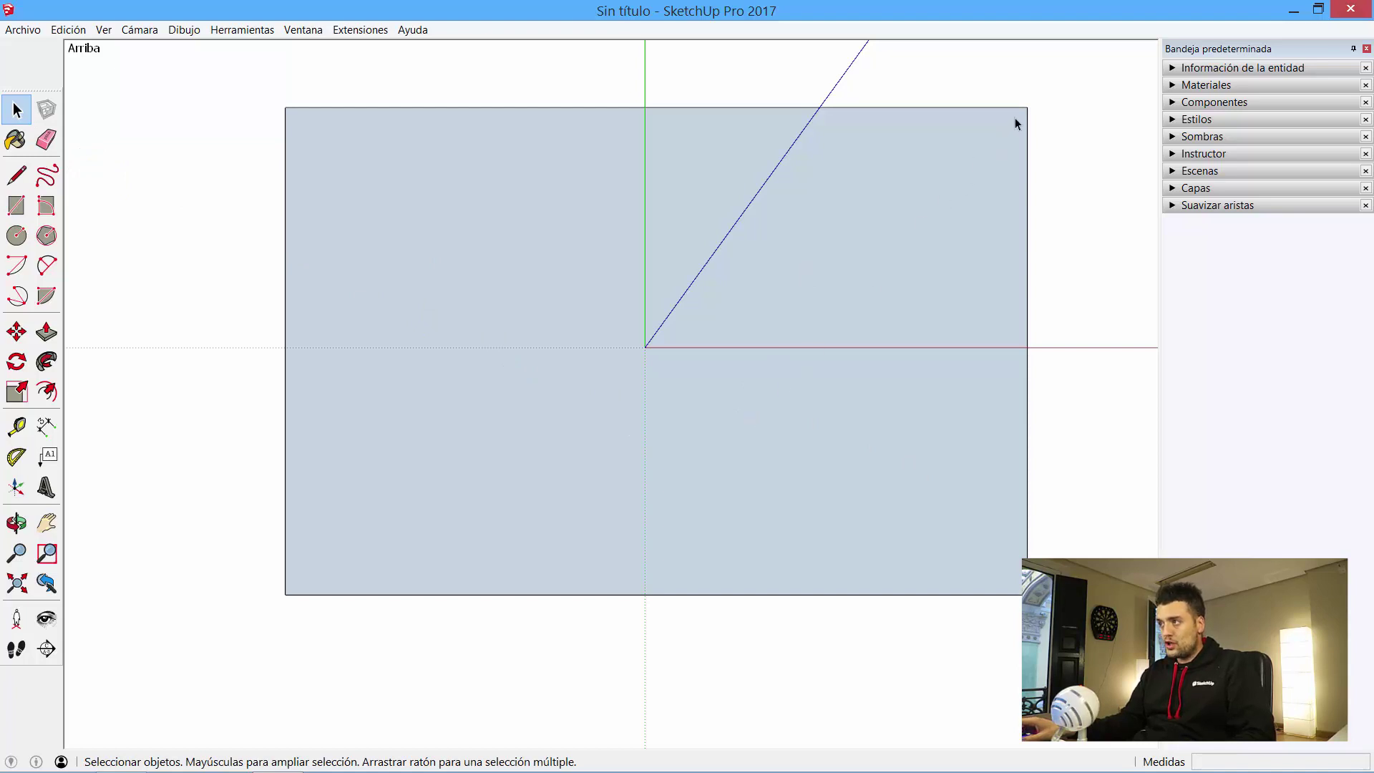
pyautogui.scroll(2, 1015, 118)
pyautogui.scroll(2, 1023, 114)
pyautogui.scroll(-1, 1024, 113)
pyautogui.scroll(-2, 1022, 116)
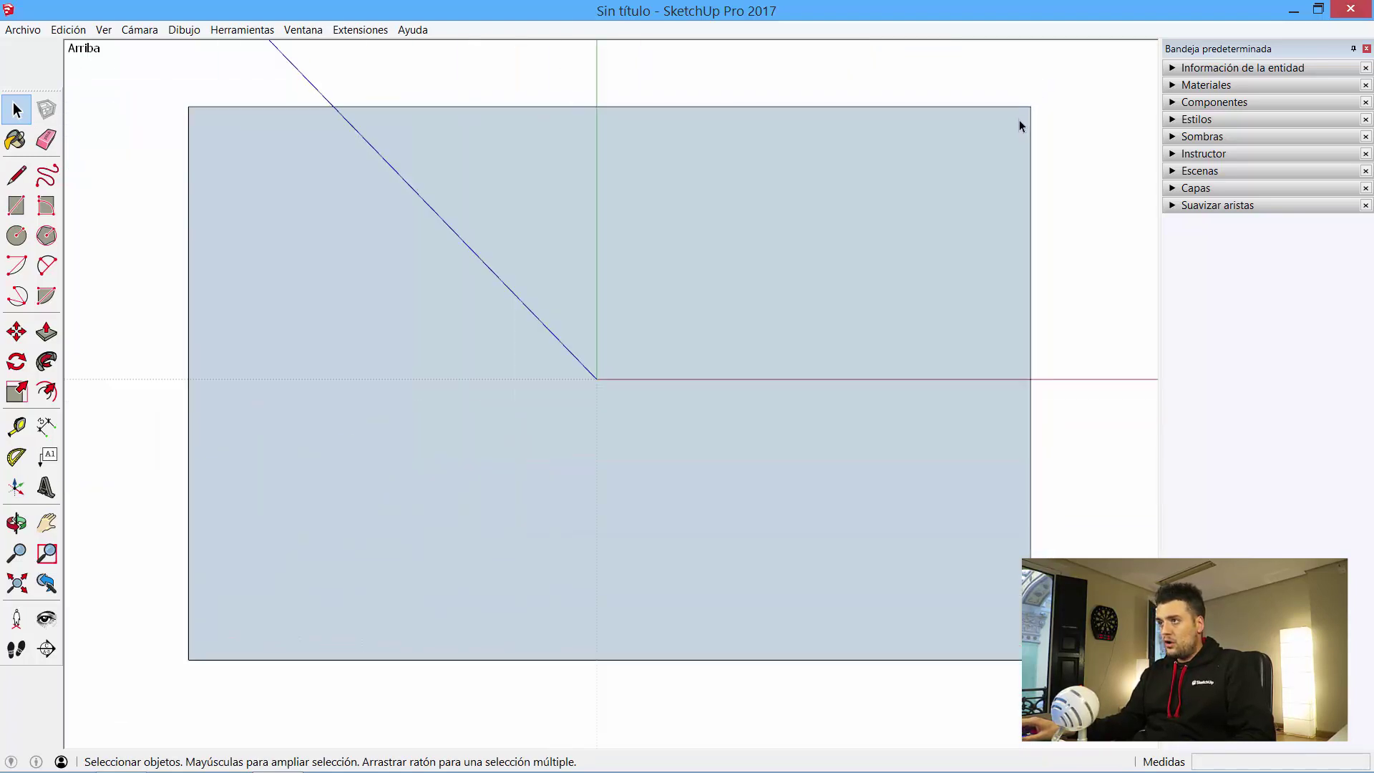
pyautogui.scroll(-1, 1022, 115)
pyautogui.scroll(2, 492, 116)
pyautogui.scroll(1, 479, 114)
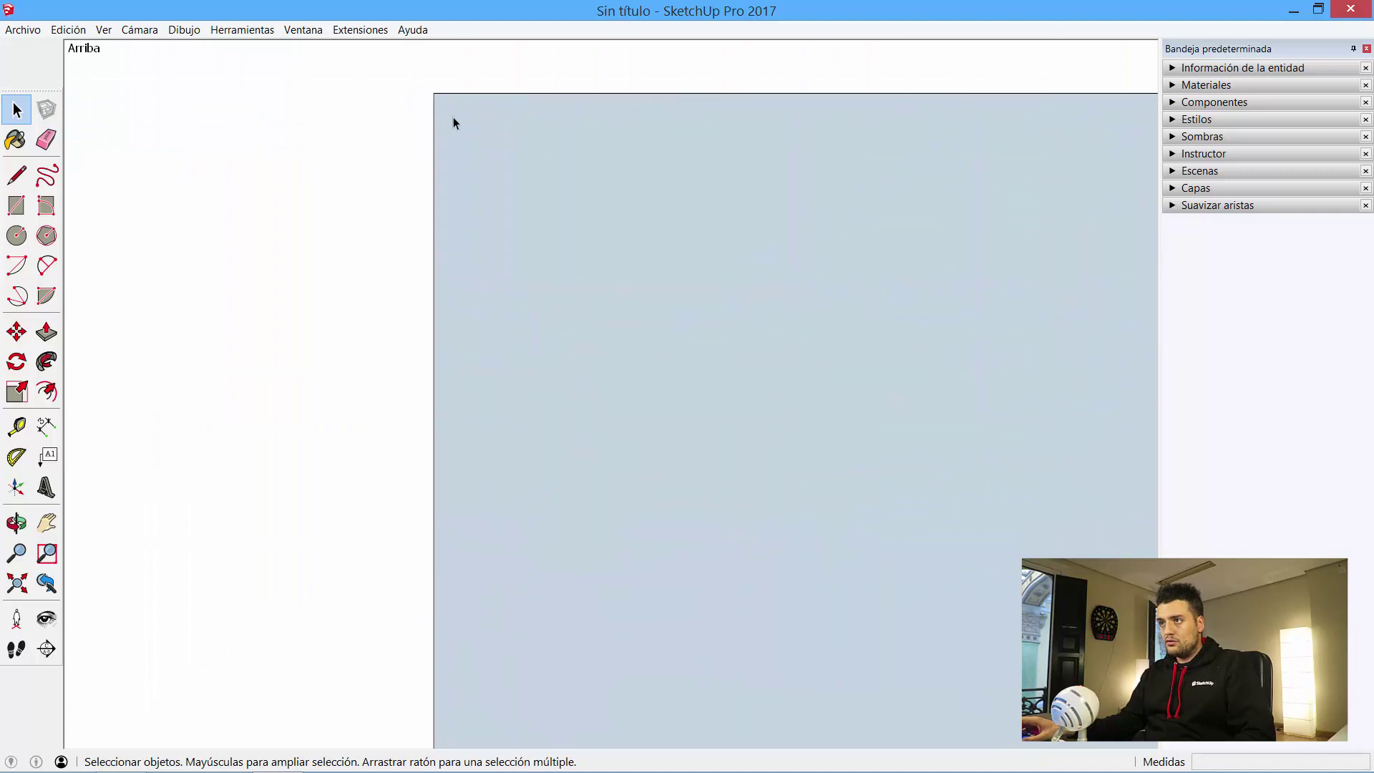
pyautogui.scroll(-2, 452, 117)
pyautogui.scroll(-1, 452, 117)
pyautogui.scroll(-1, 754, 100)
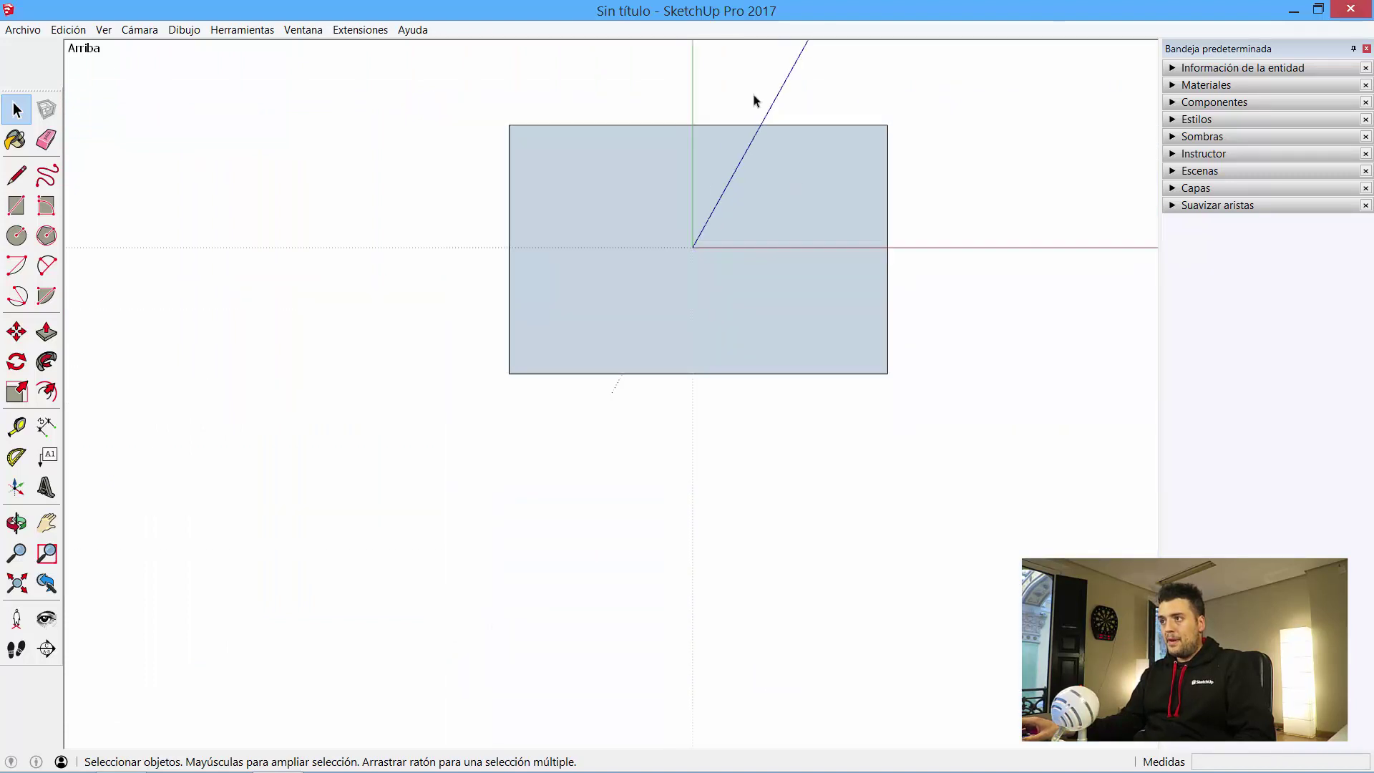
pyautogui.scroll(2, 755, 101)
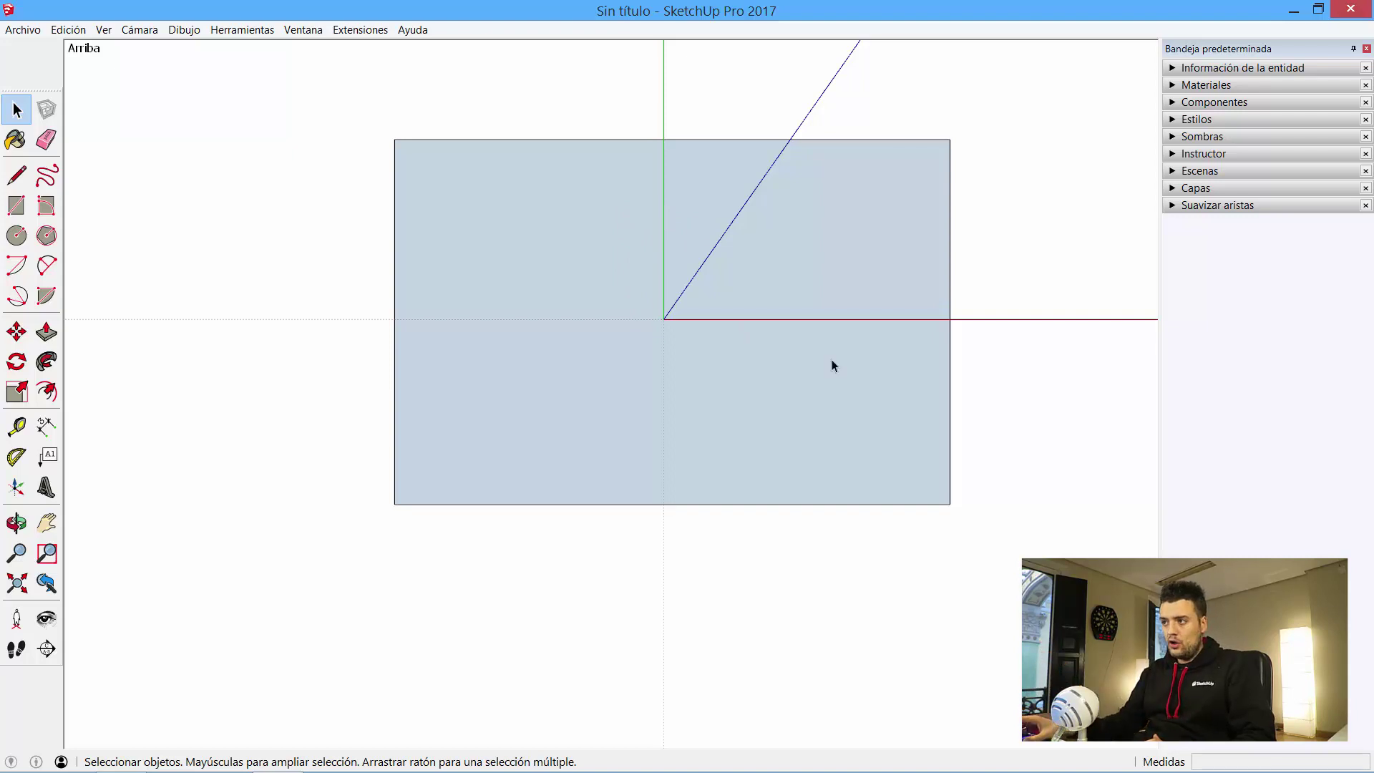
# Orbit and zoom around the ground rectangle, viewing it in perspective, edge-on and near-front
pyautogui.press('o')
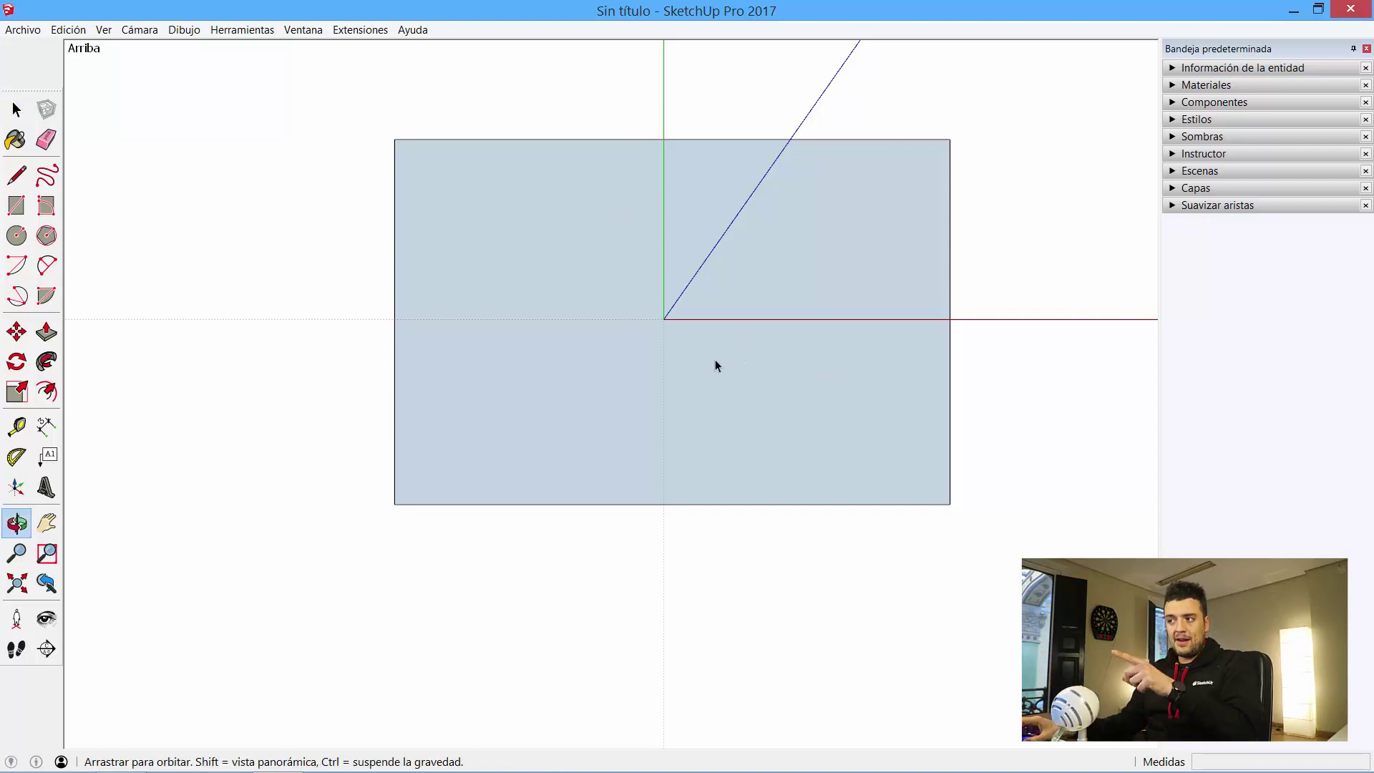
pyautogui.moveTo(715, 361)
pyautogui.mouseDown()
pyautogui.moveTo(623, 267)
pyautogui.moveTo(653, 236)
pyautogui.moveTo(870, 440)
pyautogui.moveTo(712, 315)
pyautogui.moveTo(476, 236)
pyautogui.moveTo(732, 341)
pyautogui.mouseUp()
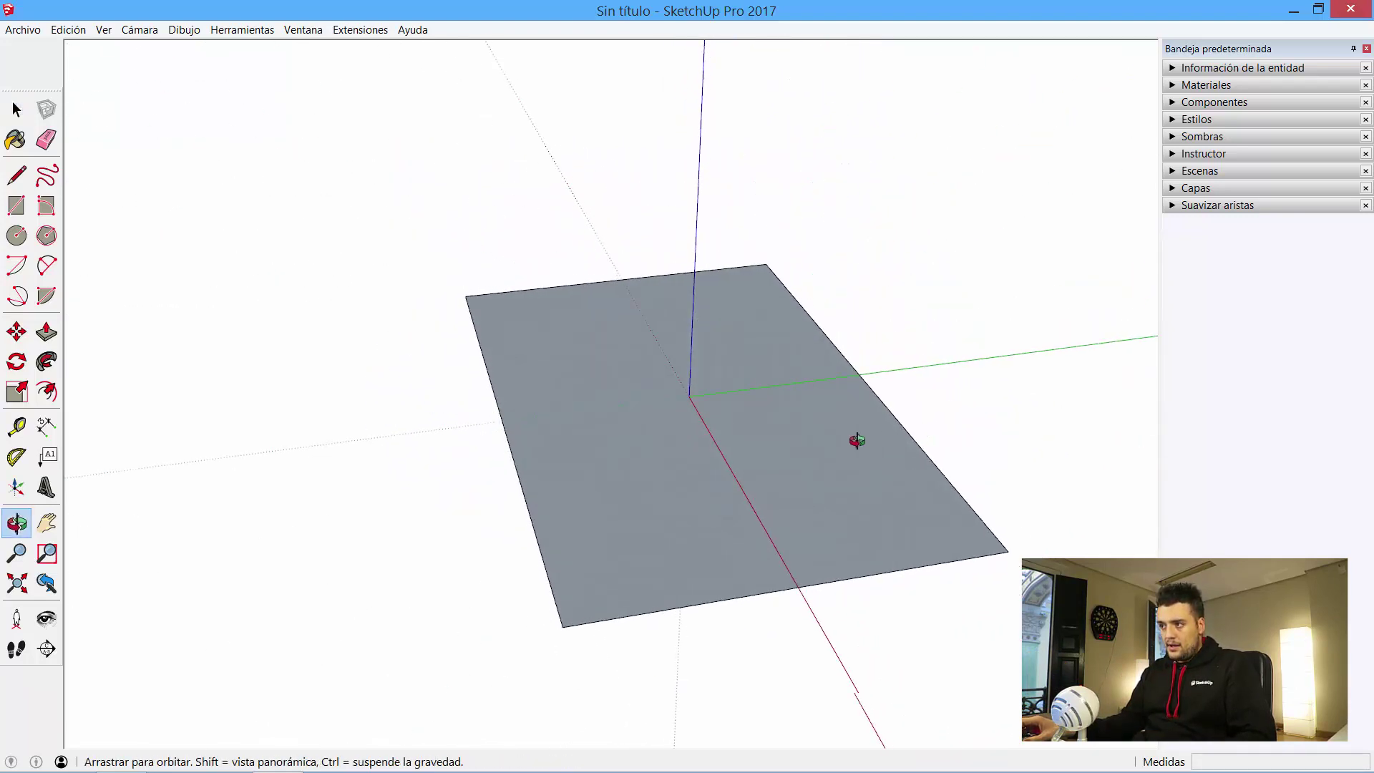
pyautogui.moveTo(856, 440)
pyautogui.mouseDown(button='middle')
pyautogui.moveTo(589, 415)
pyautogui.moveTo(825, 389)
pyautogui.moveTo(730, 410)
pyautogui.moveTo(450, 429)
pyautogui.moveTo(929, 475)
pyautogui.moveTo(524, 470)
pyautogui.mouseUp(button='middle')
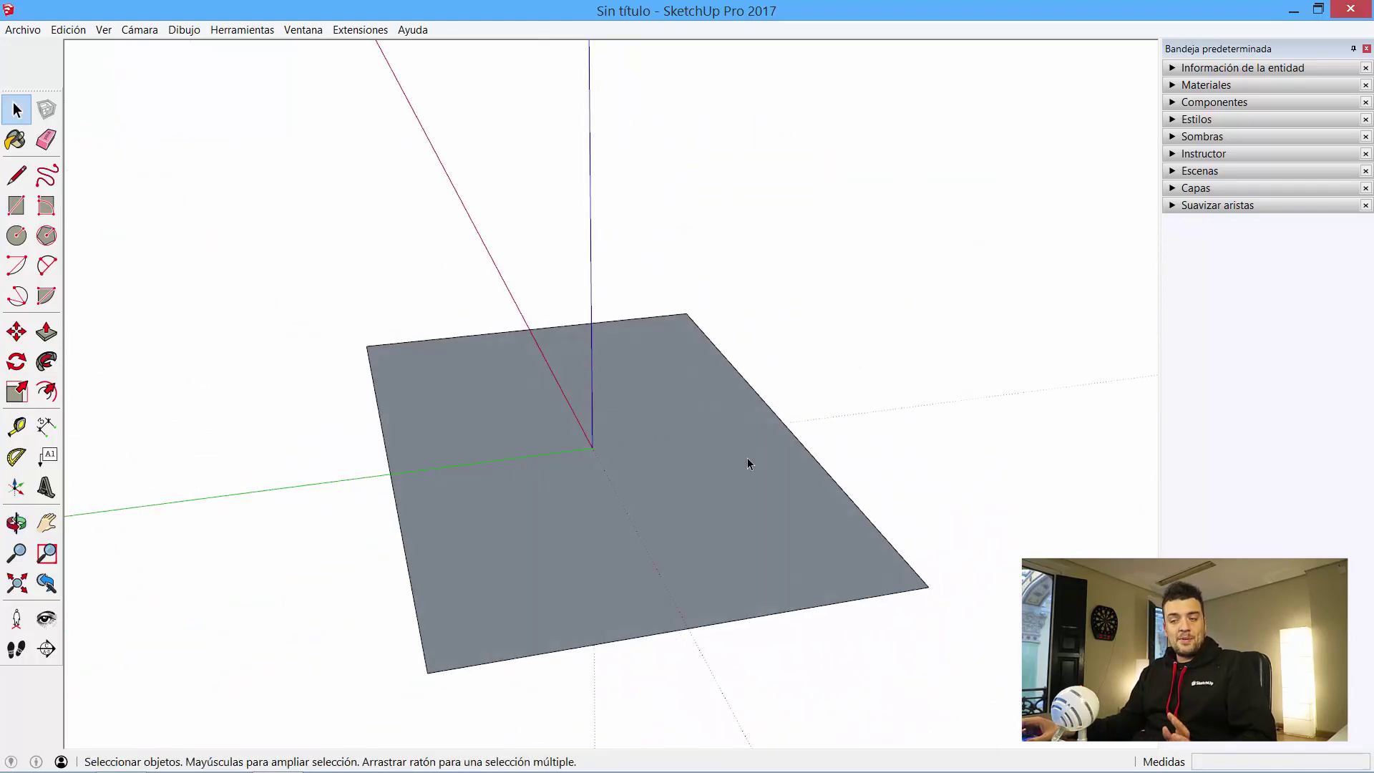
pyautogui.moveTo(747, 464)
pyautogui.mouseDown(button='middle')
pyautogui.moveTo(586, 469)
pyautogui.moveTo(696, 420)
pyautogui.moveTo(749, 423)
pyautogui.moveTo(629, 432)
pyautogui.moveTo(642, 408)
pyautogui.moveTo(651, 427)
pyautogui.mouseUp(button='middle')
pyautogui.scroll(-2, 633, 435)
pyautogui.scroll(-3, 633, 435)
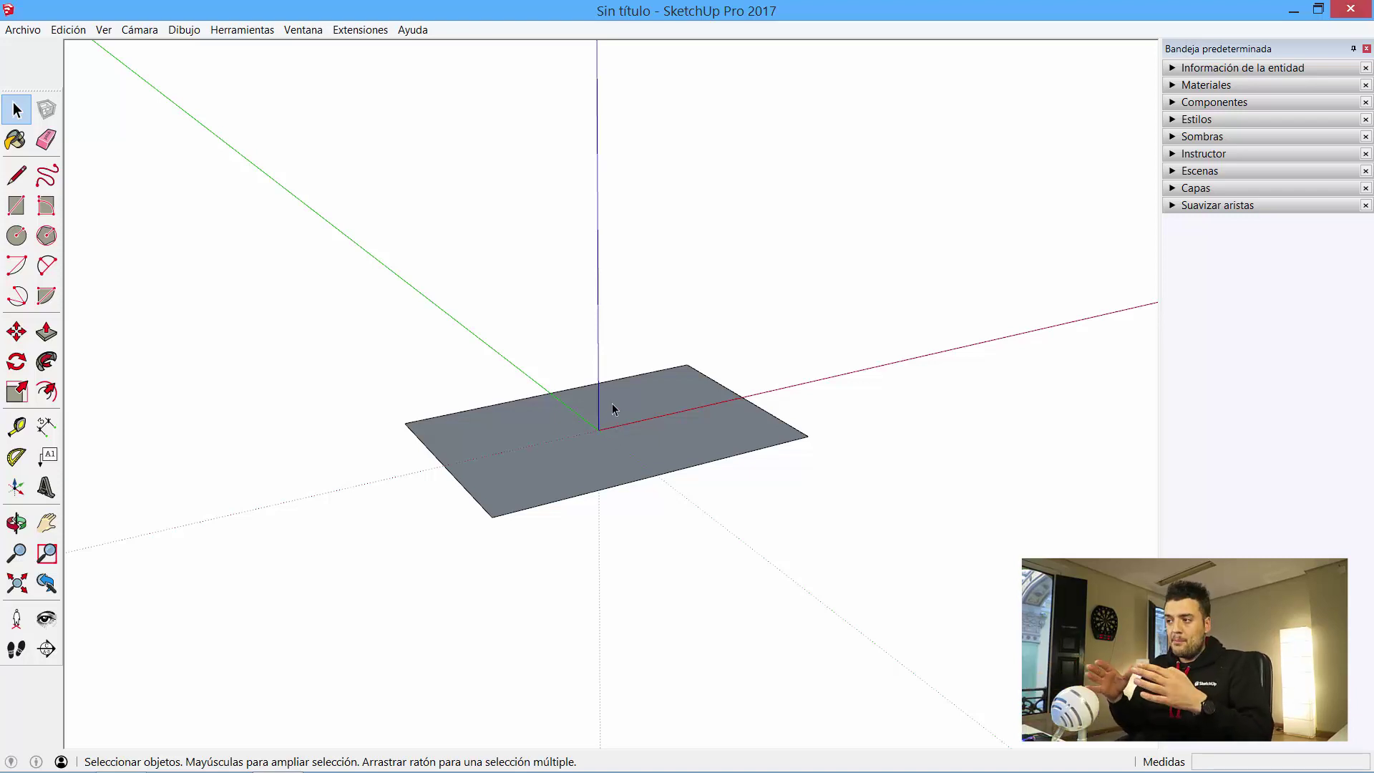
pyautogui.moveTo(747, 541)
pyautogui.mouseDown(button='middle')
pyautogui.moveTo(747, 506)
pyautogui.moveTo(693, 391)
pyautogui.mouseUp(button='middle')
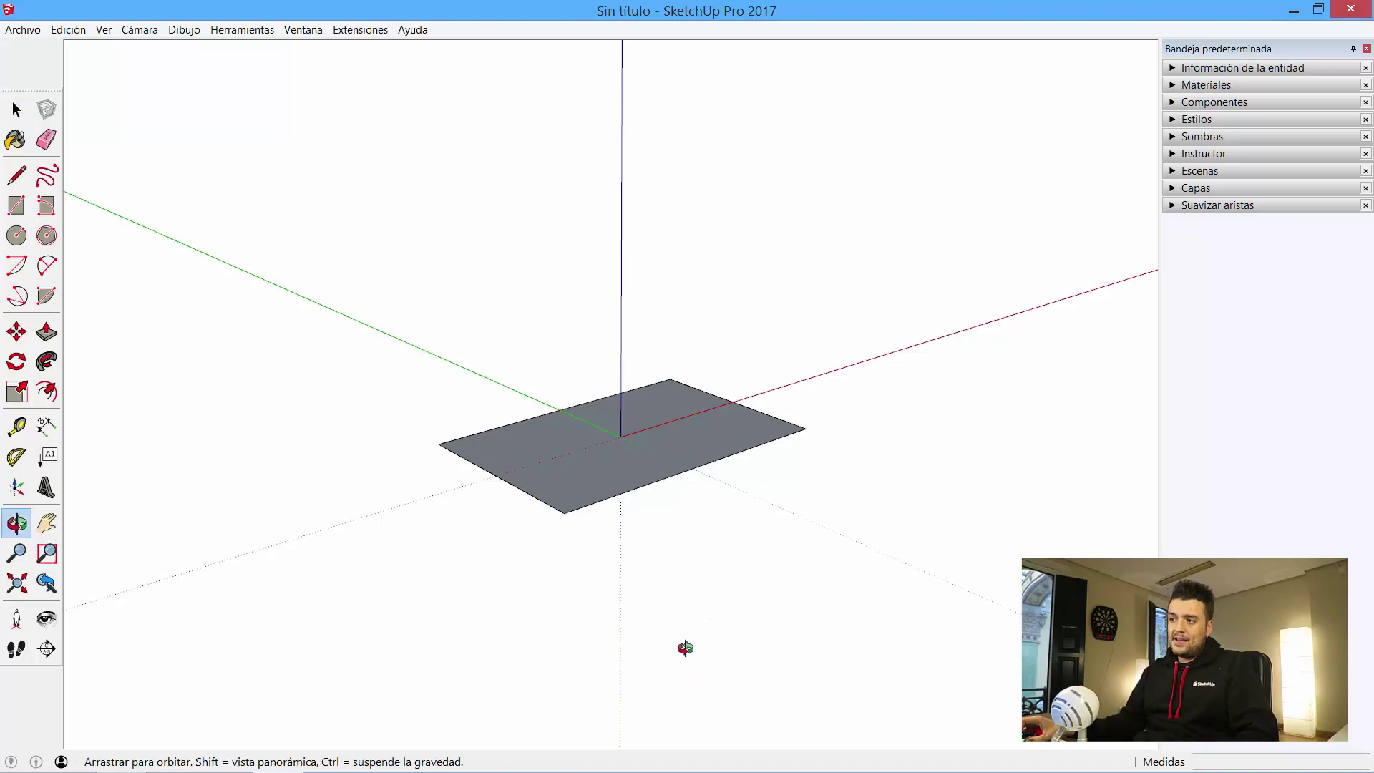
pyautogui.moveTo(687, 647)
pyautogui.mouseDown(button='middle')
pyautogui.moveTo(636, 317)
pyautogui.moveTo(680, 650)
pyautogui.moveTo(629, 144)
pyautogui.moveTo(647, 561)
pyautogui.moveTo(623, 195)
pyautogui.mouseUp(button='middle')
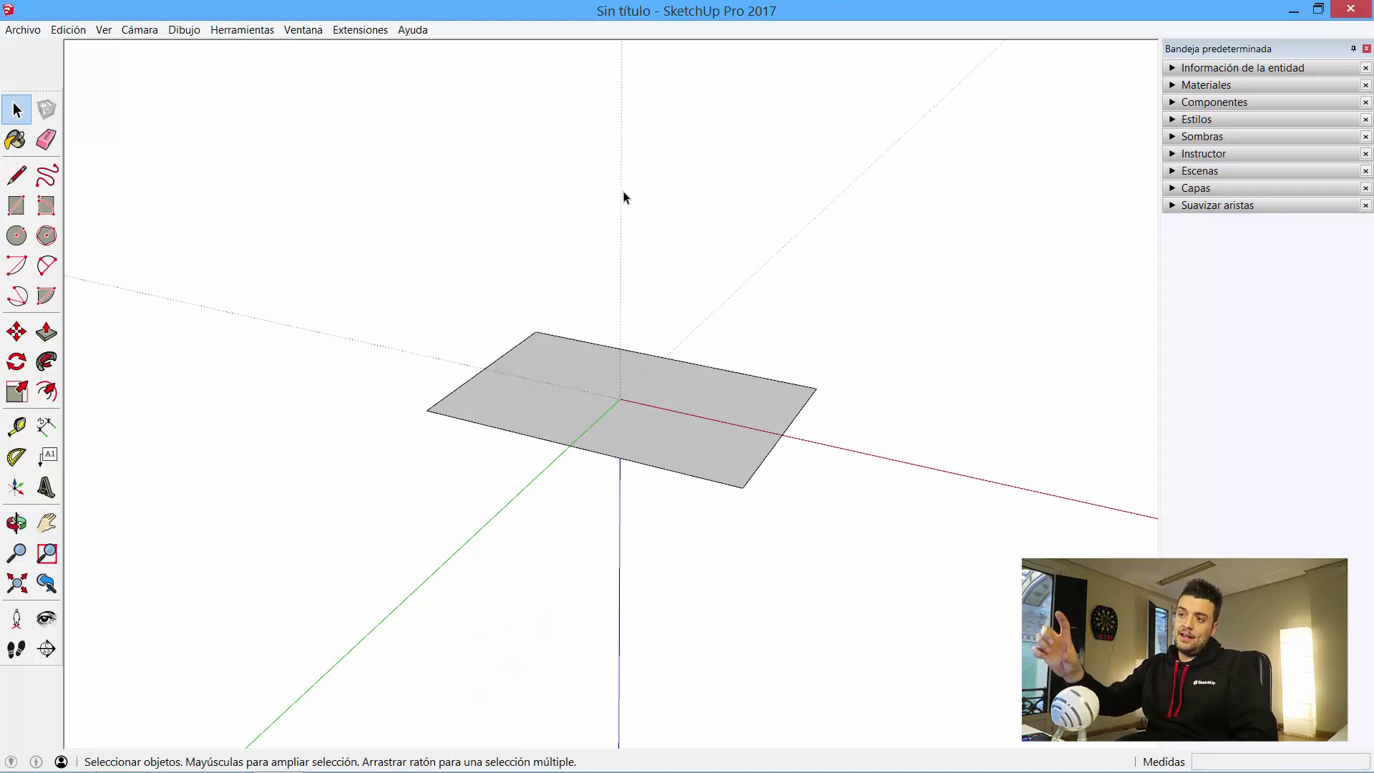
pyautogui.moveTo(656, 332)
pyautogui.mouseDown(button='middle')
pyautogui.moveTo(770, 420)
pyautogui.moveTo(530, 212)
pyautogui.moveTo(805, 269)
pyautogui.moveTo(822, 224)
pyautogui.moveTo(674, 454)
pyautogui.moveTo(947, 481)
pyautogui.moveTo(843, 360)
pyautogui.mouseUp(button='middle')
pyautogui.moveTo(843, 360)
pyautogui.mouseDown()
pyautogui.moveTo(711, 365)
pyautogui.moveTo(871, 454)
pyautogui.moveTo(702, 295)
pyautogui.moveTo(736, 279)
pyautogui.mouseUp()
# Return to Select and orbit around the rectangle to a near top-down view
pyautogui.press('space')
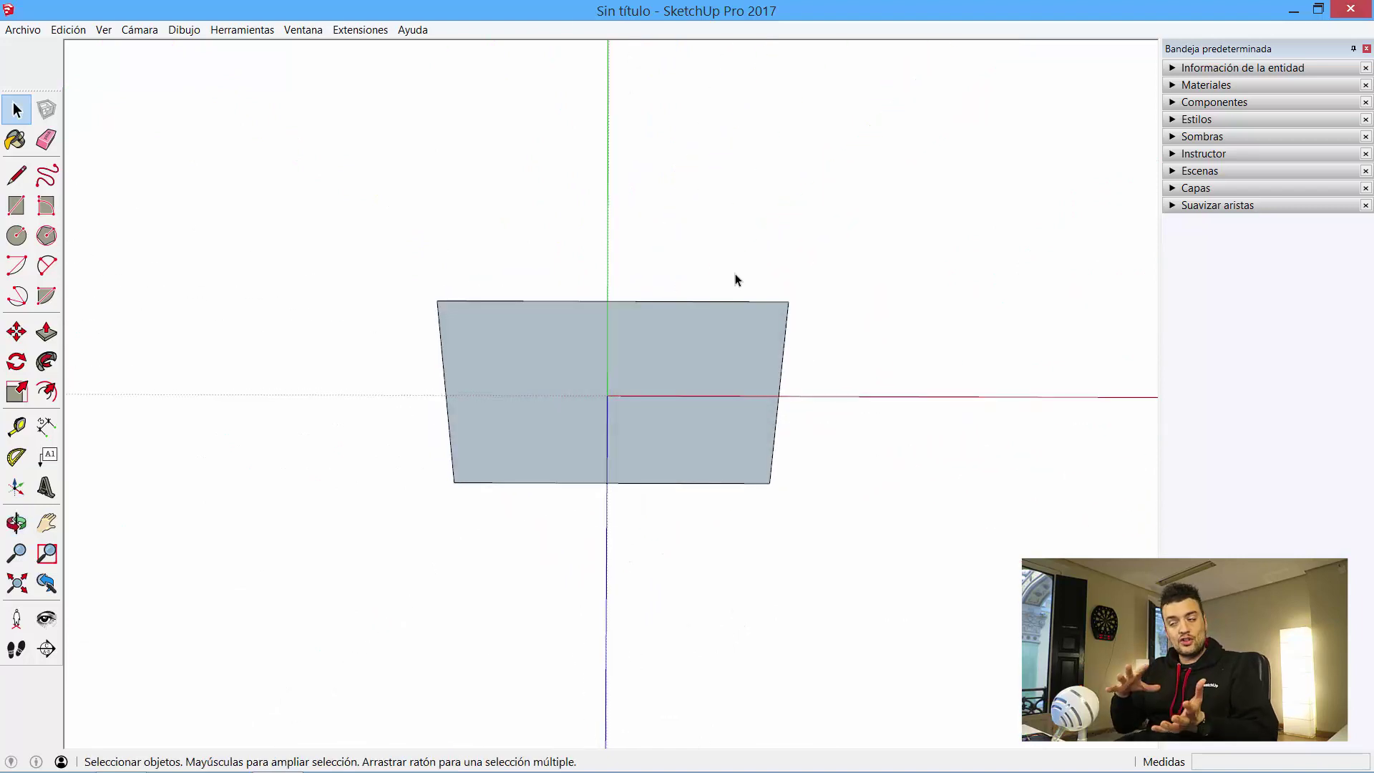
pyautogui.moveTo(839, 674)
pyautogui.mouseDown(button='middle')
pyautogui.moveTo(724, 555)
pyautogui.moveTo(769, 484)
pyautogui.moveTo(742, 481)
pyautogui.mouseUp(button='middle')
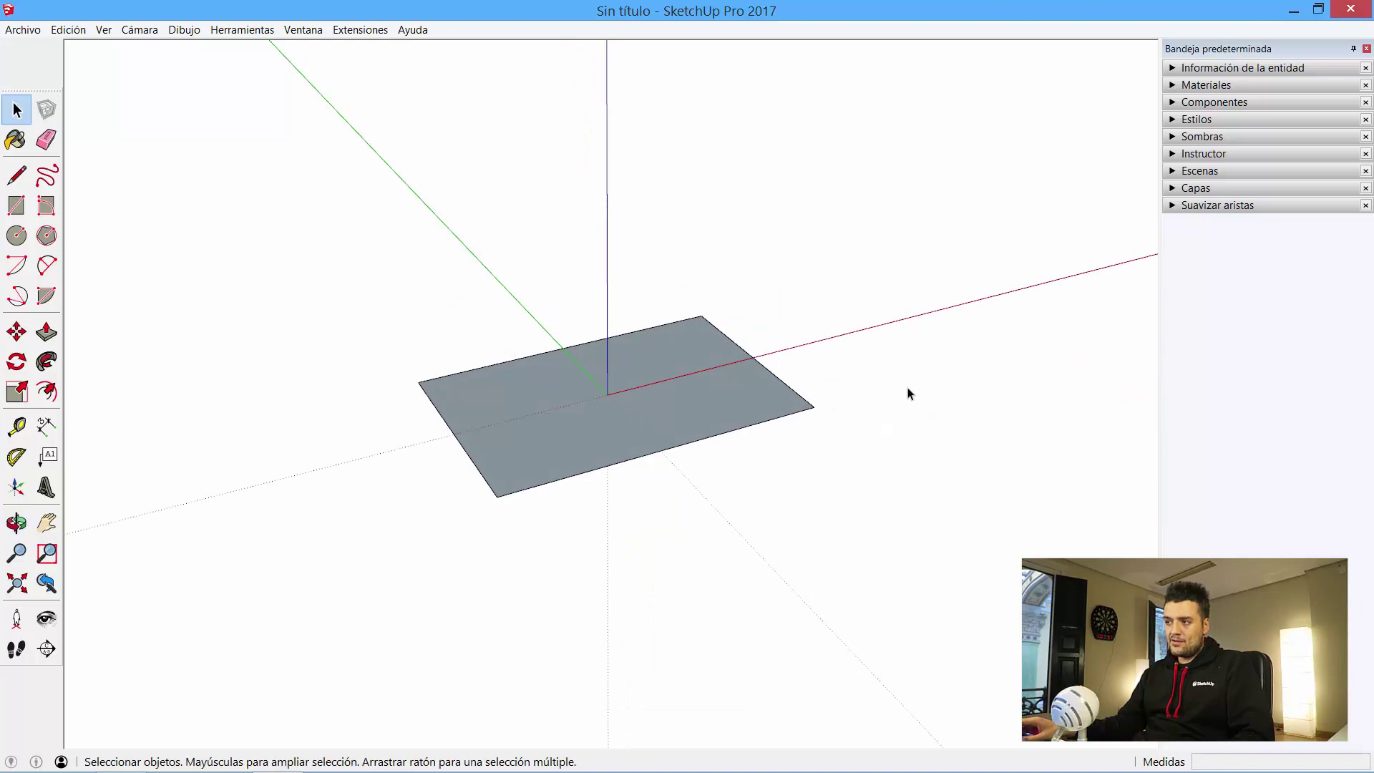
pyautogui.moveTo(908, 393)
pyautogui.mouseDown(button='middle')
pyautogui.moveTo(777, 435)
pyautogui.moveTo(644, 444)
pyautogui.moveTo(331, 389)
pyautogui.mouseUp(button='middle')
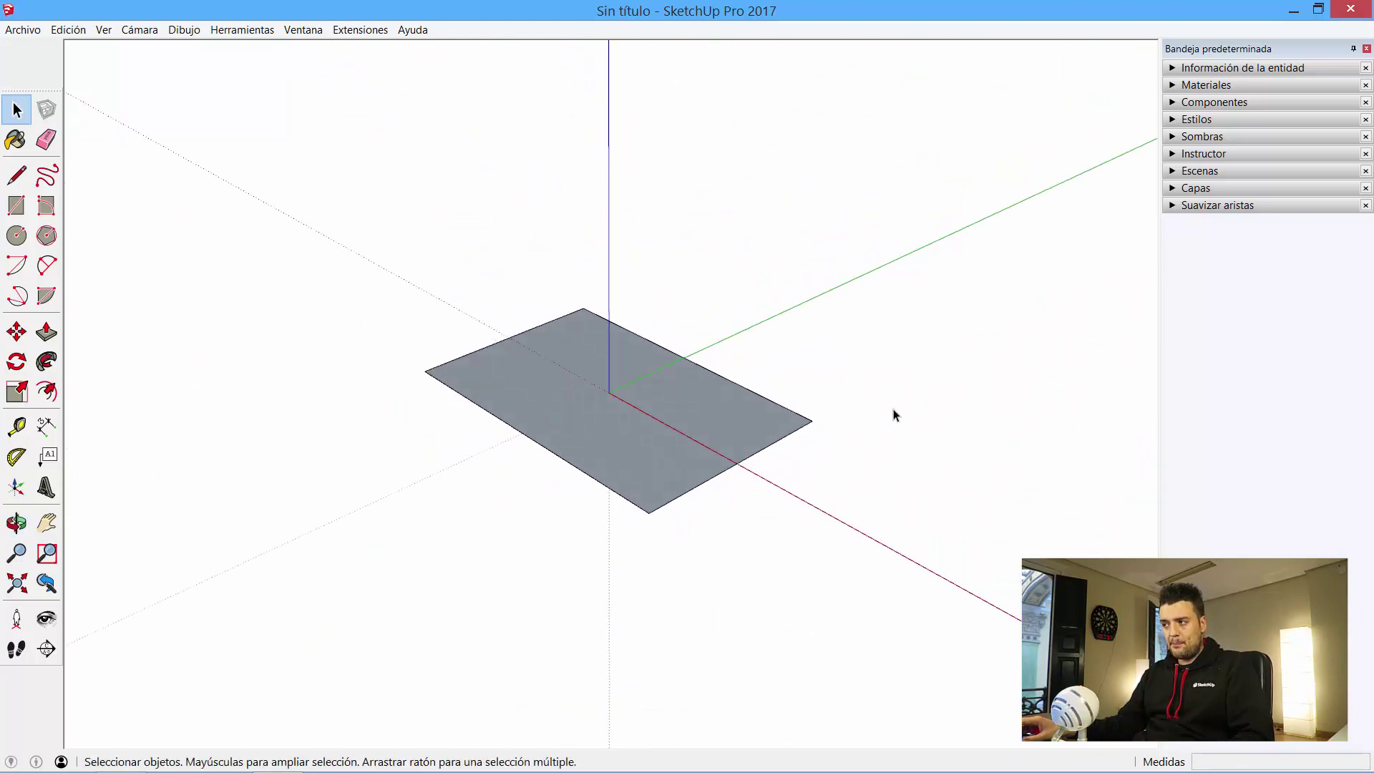
pyautogui.moveTo(893, 415)
pyautogui.mouseDown(button='middle')
pyautogui.moveTo(769, 451)
pyautogui.moveTo(546, 439)
pyautogui.moveTo(345, 396)
pyautogui.moveTo(245, 346)
pyautogui.mouseUp(button='middle')
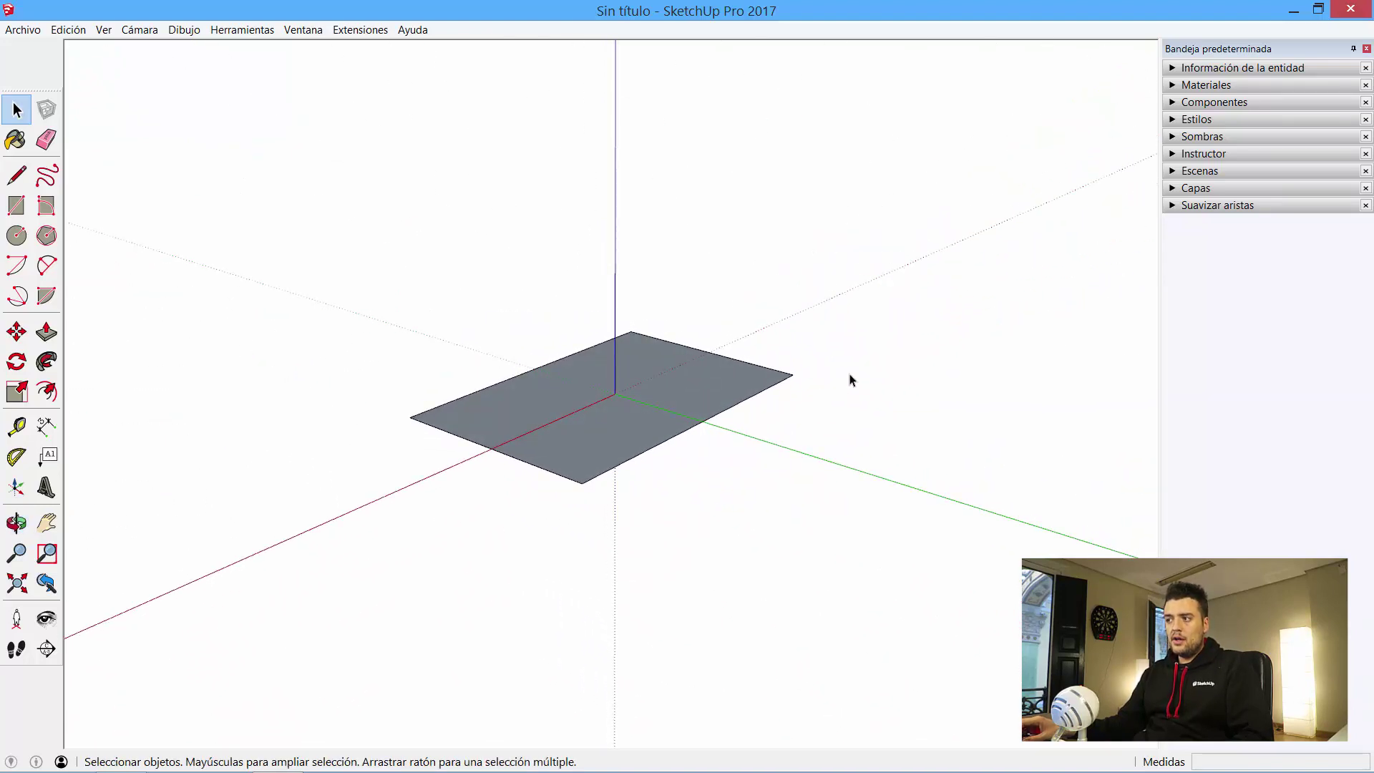
pyautogui.moveTo(851, 380)
pyautogui.mouseDown(button='middle')
pyautogui.moveTo(613, 444)
pyautogui.moveTo(310, 423)
pyautogui.moveTo(1021, 429)
pyautogui.moveTo(759, 431)
pyautogui.mouseUp(button='middle')
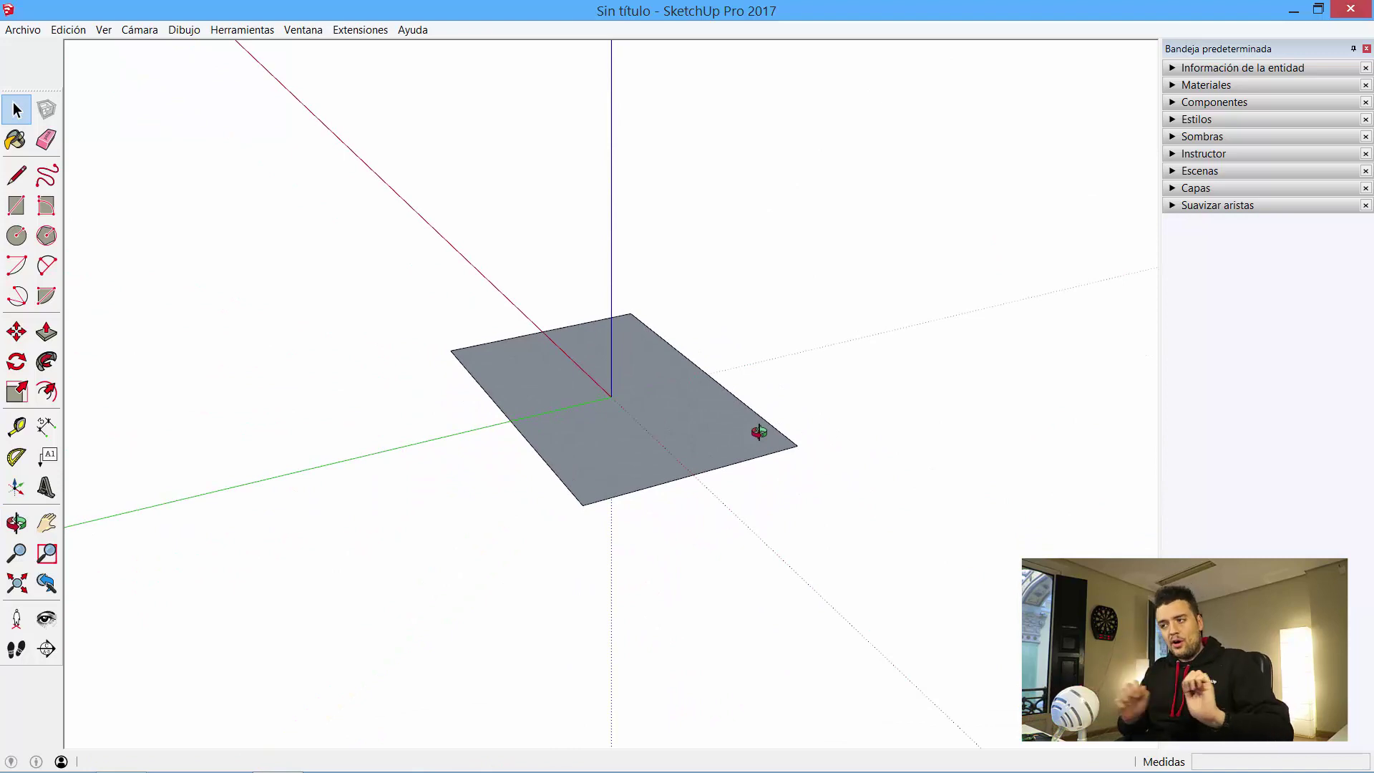
pyautogui.moveTo(939, 406)
pyautogui.mouseDown(button='middle')
pyautogui.moveTo(549, 430)
pyautogui.moveTo(791, 420)
pyautogui.moveTo(622, 402)
pyautogui.mouseUp(button='middle')
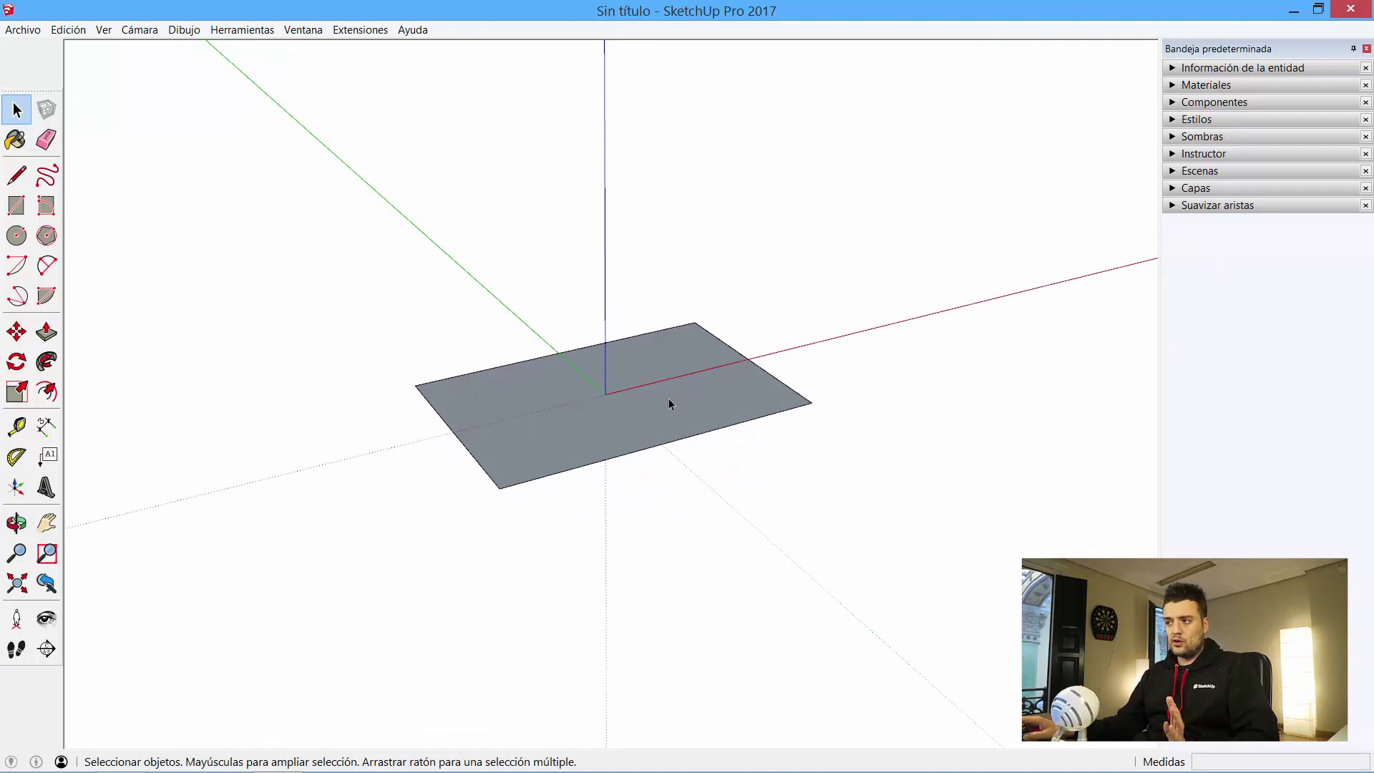
pyautogui.moveTo(952, 299)
pyautogui.mouseDown(button='middle')
pyautogui.moveTo(752, 276)
pyautogui.moveTo(736, 307)
pyautogui.moveTo(975, 408)
pyautogui.moveTo(986, 324)
pyautogui.moveTo(985, 442)
pyautogui.mouseUp(button='middle')
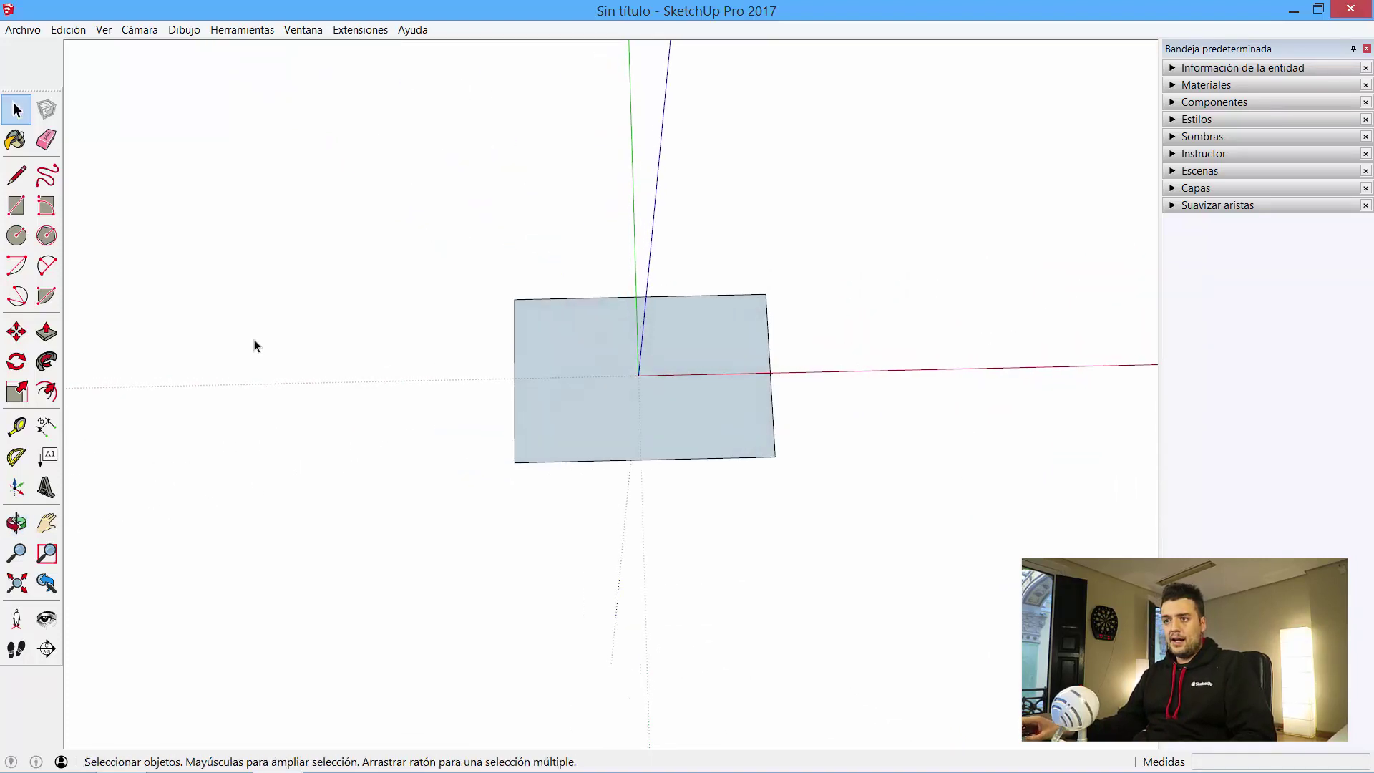
# Draw a second flat rectangle on the ground beside the first
pyautogui.click(16, 205)
pyautogui.click(805, 305)
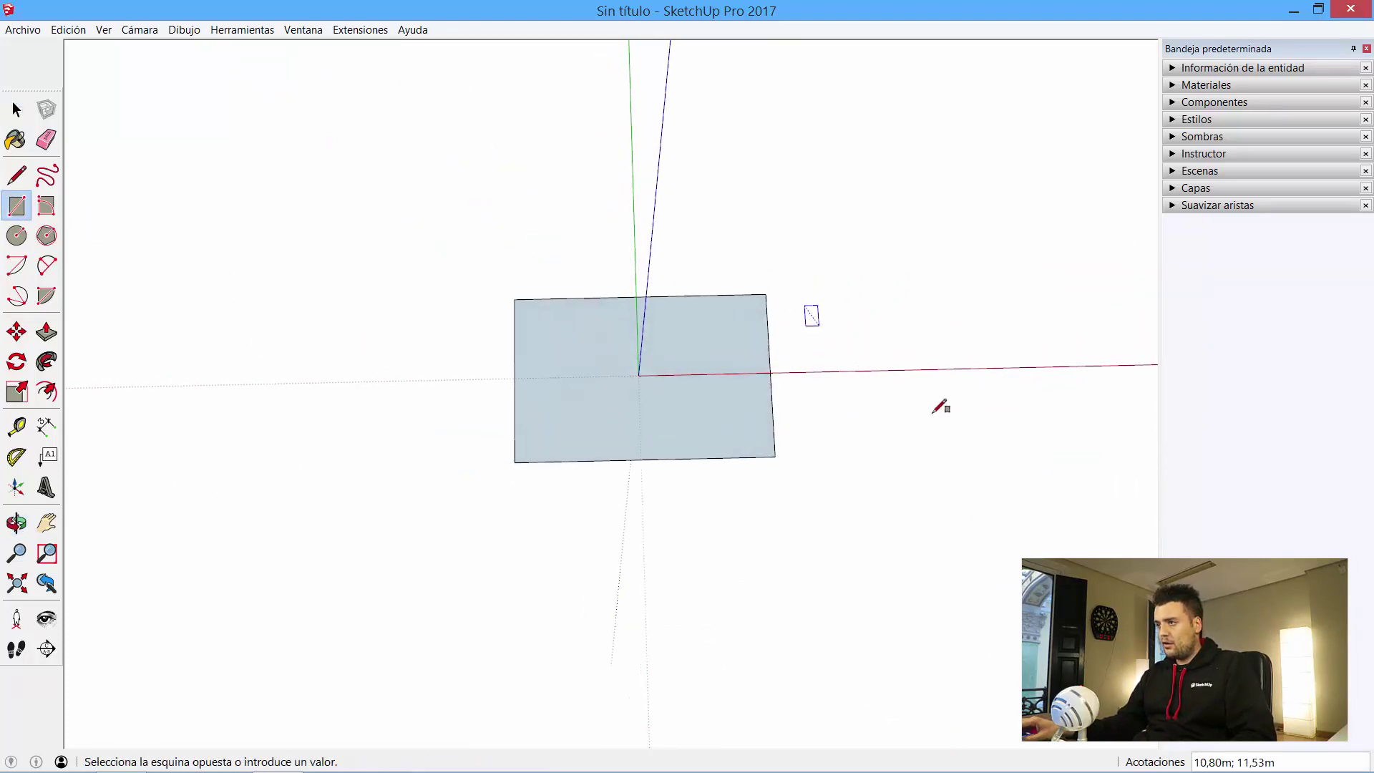
pyautogui.click(1052, 447)
pyautogui.moveTo(662, 622)
pyautogui.mouseDown(button='middle')
pyautogui.moveTo(751, 436)
pyautogui.moveTo(868, 563)
pyautogui.mouseUp(button='middle')
pyautogui.moveTo(866, 611)
pyautogui.mouseDown(button='middle')
pyautogui.moveTo(766, 491)
pyautogui.moveTo(699, 356)
pyautogui.moveTo(714, 251)
pyautogui.mouseUp(button='middle')
# Draw two upright rectangles standing above the ground rectangles
pyautogui.click(659, 165)
pyautogui.click(915, 317)
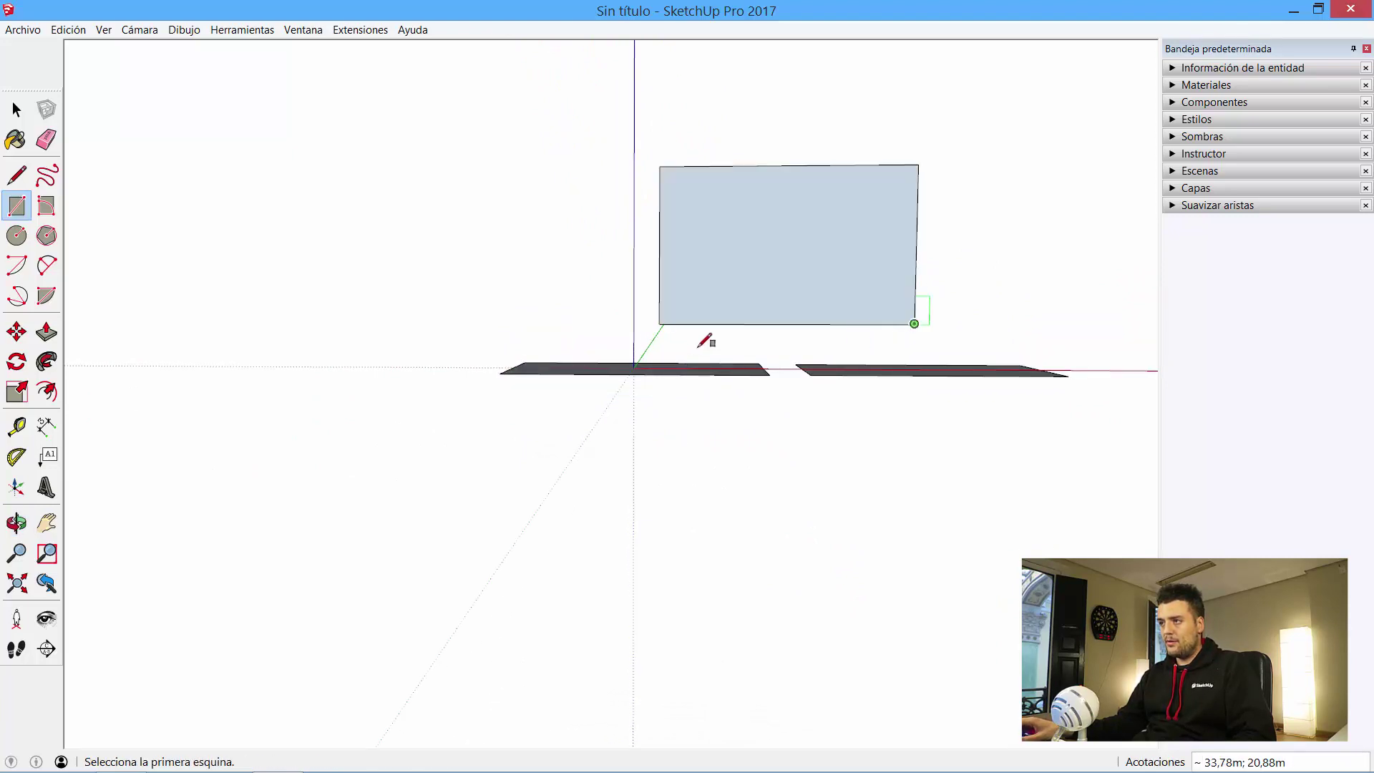
pyautogui.moveTo(598, 322)
pyautogui.mouseDown(button='middle')
pyautogui.moveTo(629, 426)
pyautogui.moveTo(462, 439)
pyautogui.moveTo(693, 393)
pyautogui.moveTo(868, 398)
pyautogui.moveTo(1071, 372)
pyautogui.moveTo(780, 147)
pyautogui.mouseUp(button='middle')
pyautogui.click(764, 164)
pyautogui.click(973, 311)
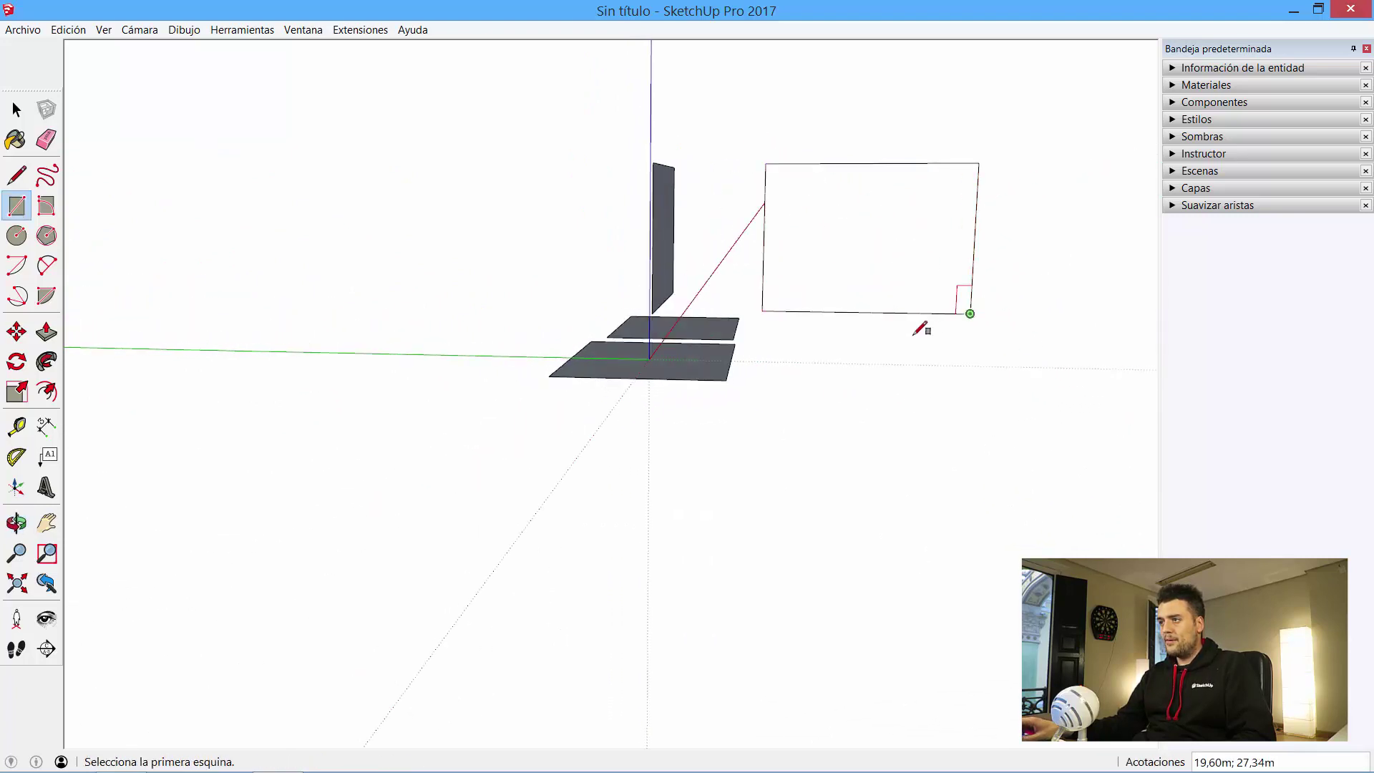
pyautogui.moveTo(916, 331)
pyautogui.mouseDown(button='middle')
pyautogui.moveTo(901, 396)
pyautogui.moveTo(705, 442)
pyautogui.moveTo(679, 464)
pyautogui.moveTo(705, 448)
pyautogui.mouseUp(button='middle')
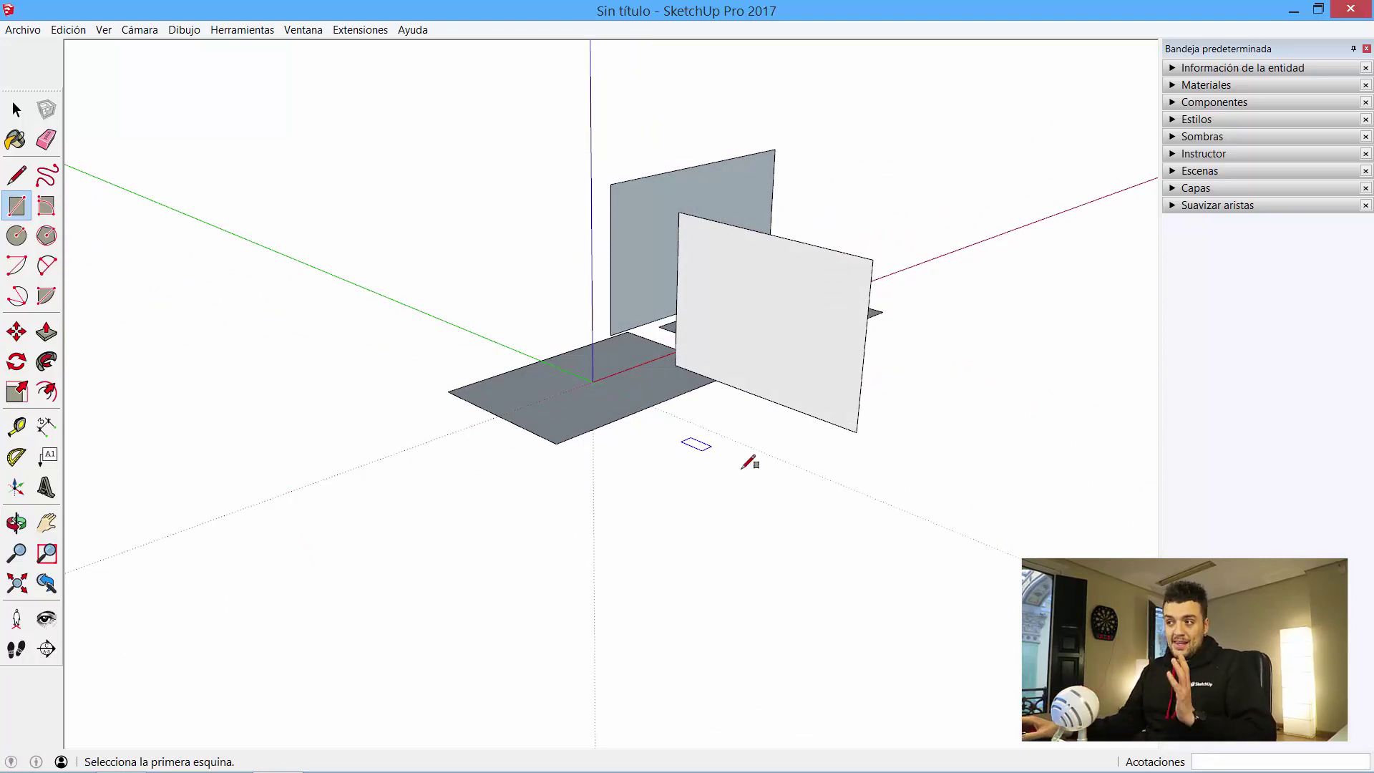
pyautogui.moveTo(674, 384)
pyautogui.mouseDown(button='middle')
pyautogui.moveTo(583, 453)
pyautogui.moveTo(773, 531)
pyautogui.moveTo(874, 488)
pyautogui.moveTo(736, 337)
pyautogui.moveTo(773, 426)
pyautogui.moveTo(761, 417)
pyautogui.moveTo(703, 439)
pyautogui.moveTo(711, 459)
pyautogui.mouseUp(button='middle')
pyautogui.scroll(-3, 583, 452)
pyautogui.scroll(-3, 644, 465)
pyautogui.scroll(4, 761, 419)
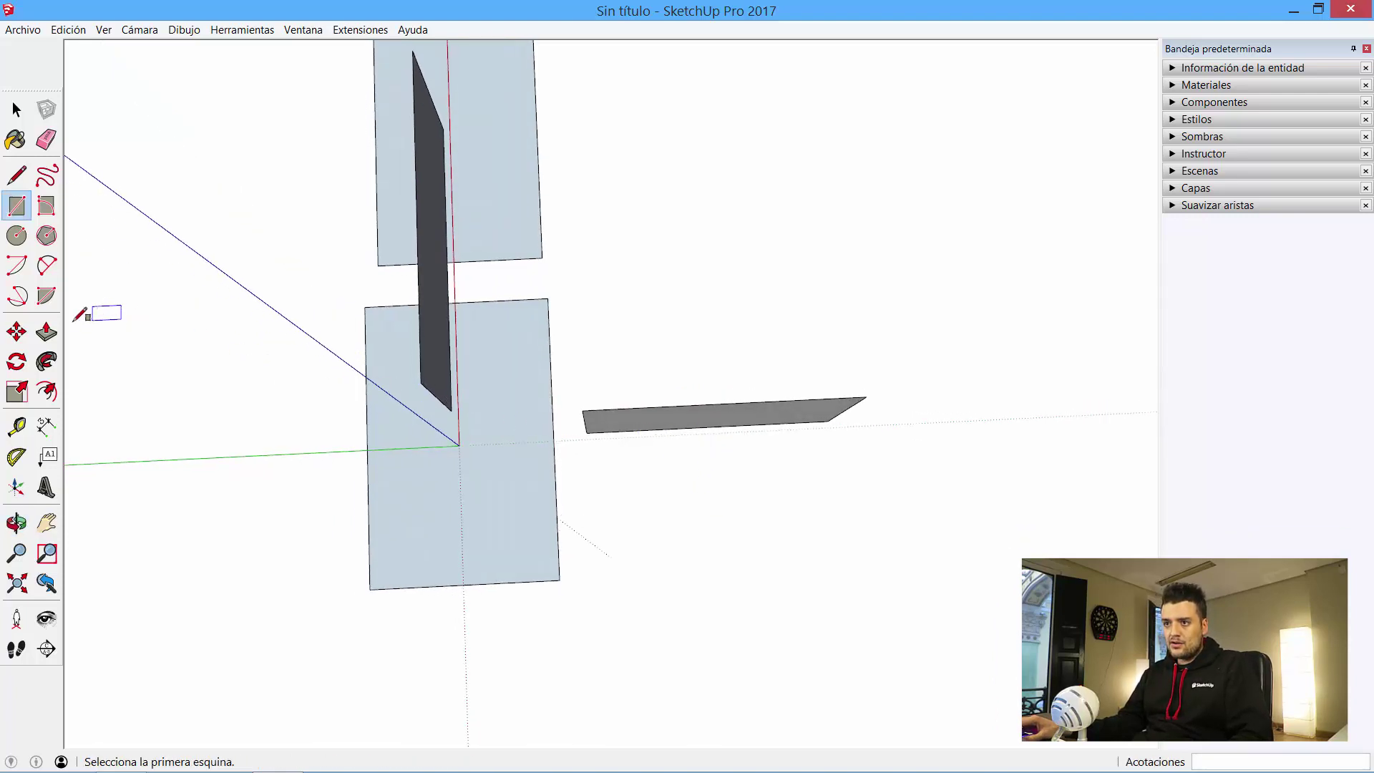
# Select the Freehand tool and orbit to face the second upright rectangle head-on
pyautogui.click(47, 175)
pyautogui.moveTo(697, 408)
pyautogui.mouseDown(button='middle')
pyautogui.moveTo(699, 420)
pyautogui.moveTo(702, 404)
pyautogui.mouseUp(button='middle')
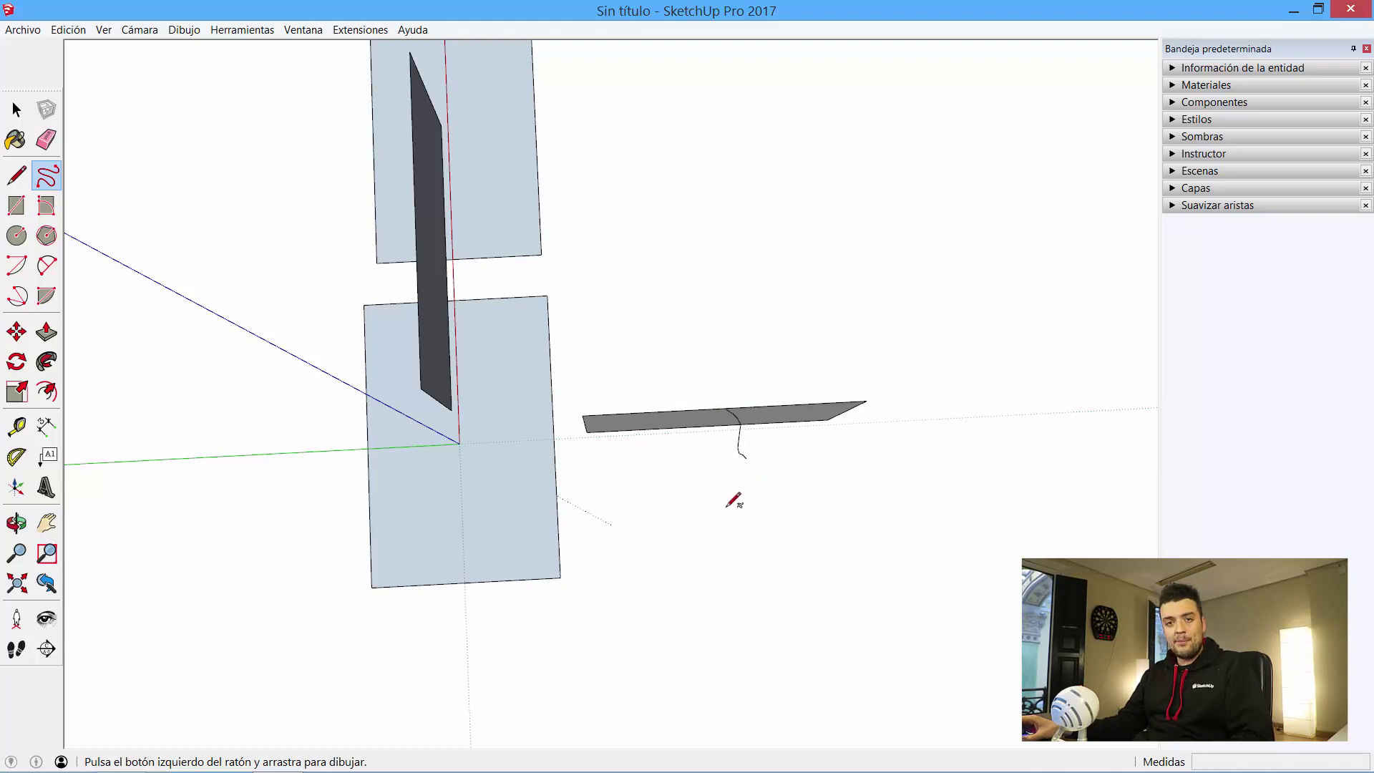
pyautogui.moveTo(734, 501); pyautogui.dragTo(778, 368, button='middle')
pyautogui.scroll(3, 776, 379)
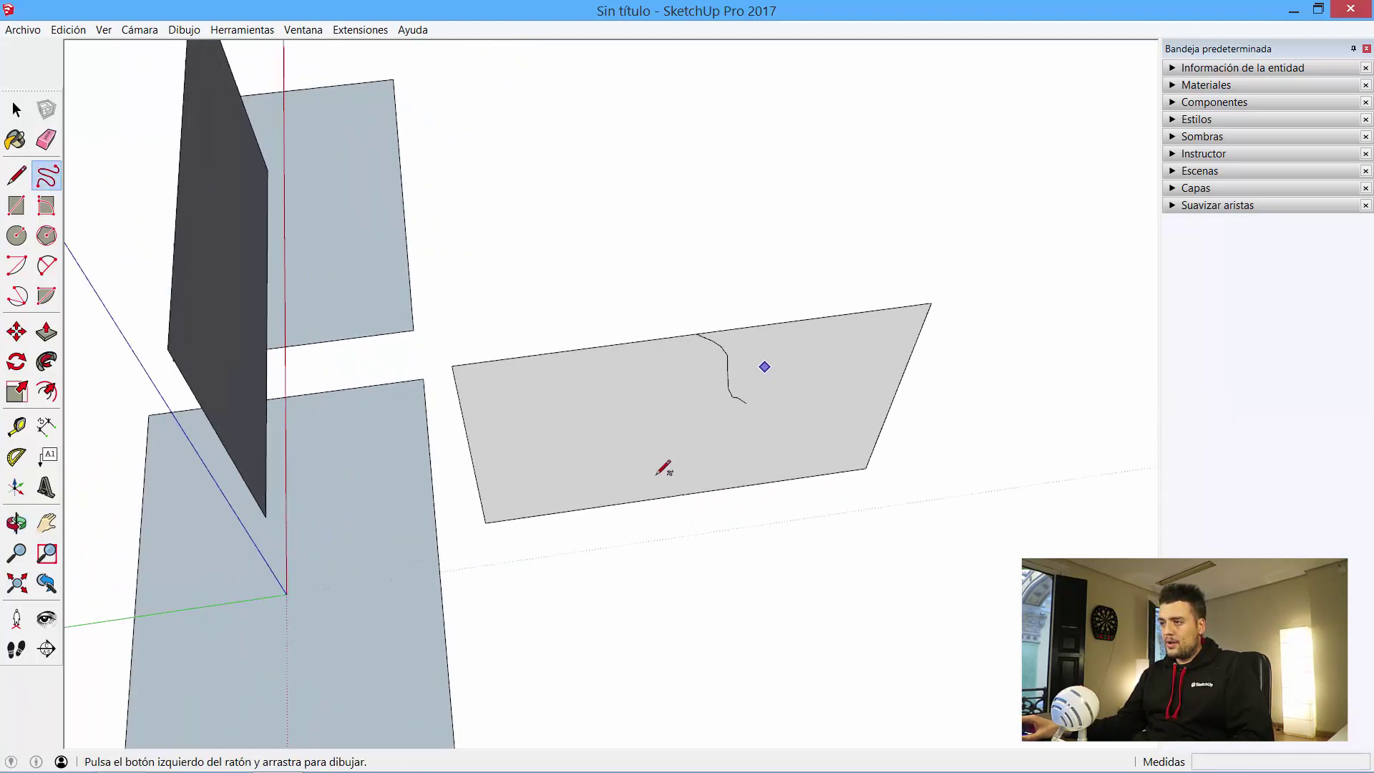
pyautogui.moveTo(658, 472)
pyautogui.mouseDown(button='middle')
pyautogui.moveTo(834, 267)
pyautogui.moveTo(961, 228)
pyautogui.moveTo(790, 306)
pyautogui.moveTo(720, 469)
pyautogui.mouseUp(button='middle')
pyautogui.moveTo(779, 561); pyautogui.dragTo(739, 383, button='middle')
# Sketch a jagged freehand line from the upright face's top edge to its bottom, splitting it
pyautogui.press('f')
pyautogui.moveTo(721, 328); pyautogui.dragTo(725, 351, button='middle')
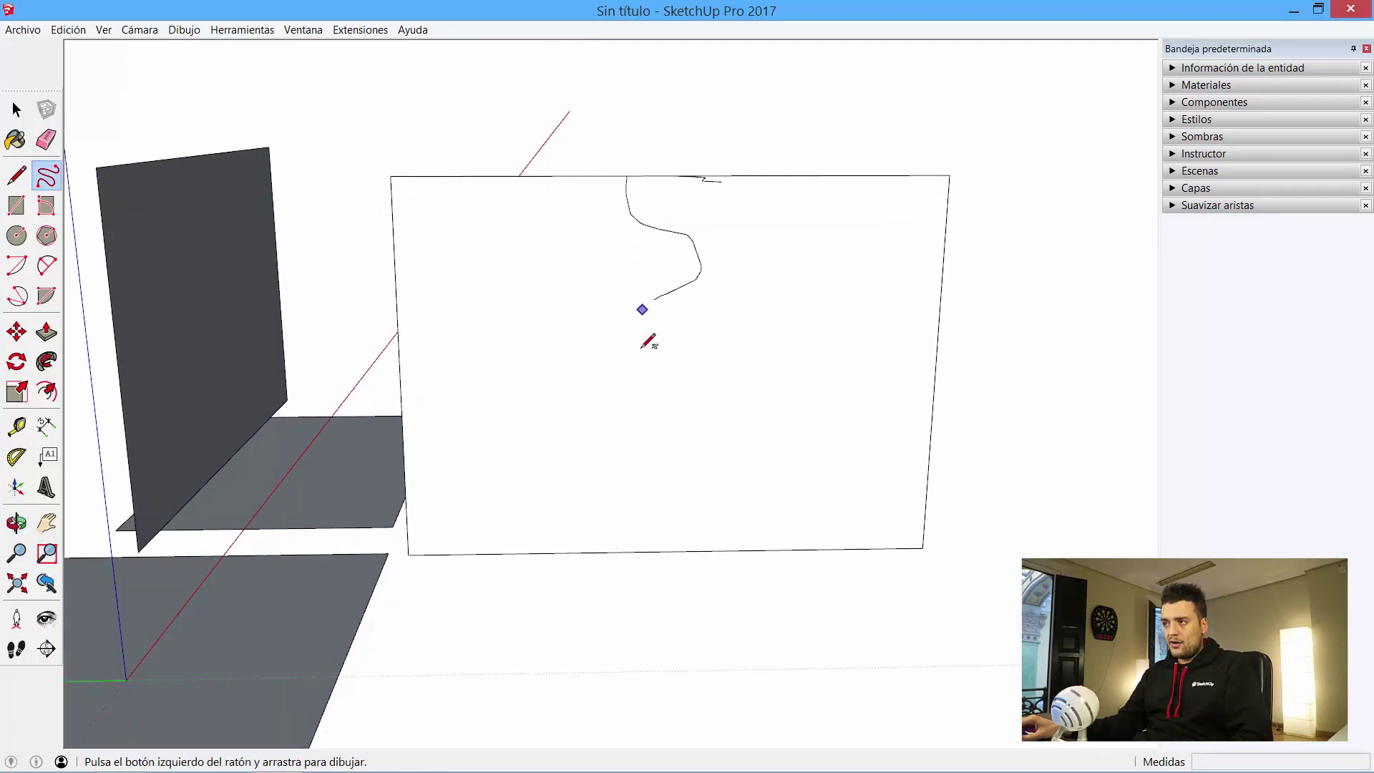
pyautogui.moveTo(682, 549); pyautogui.dragTo(682, 549)
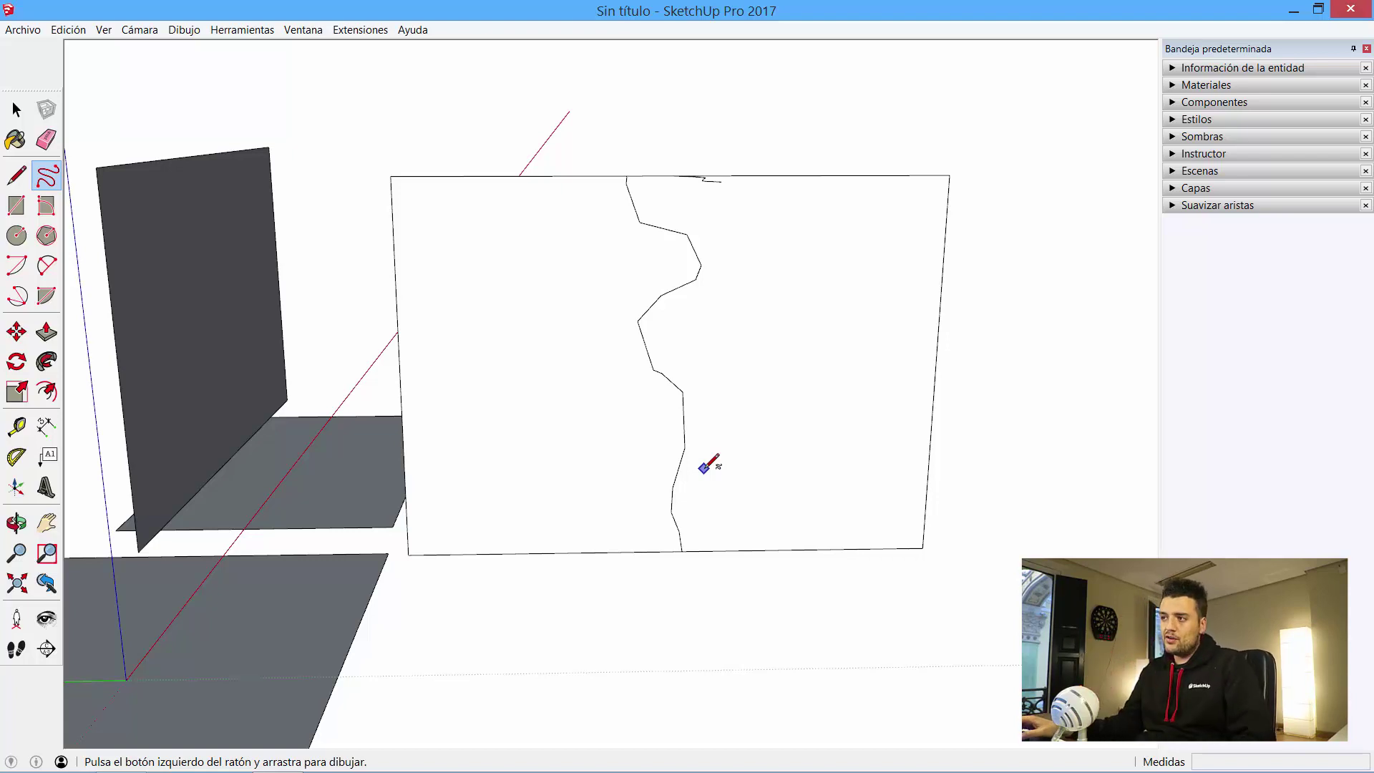
pyautogui.moveTo(653, 209)
pyautogui.mouseDown(button='middle')
pyautogui.moveTo(598, 205)
pyautogui.moveTo(674, 211)
pyautogui.mouseUp(button='middle')
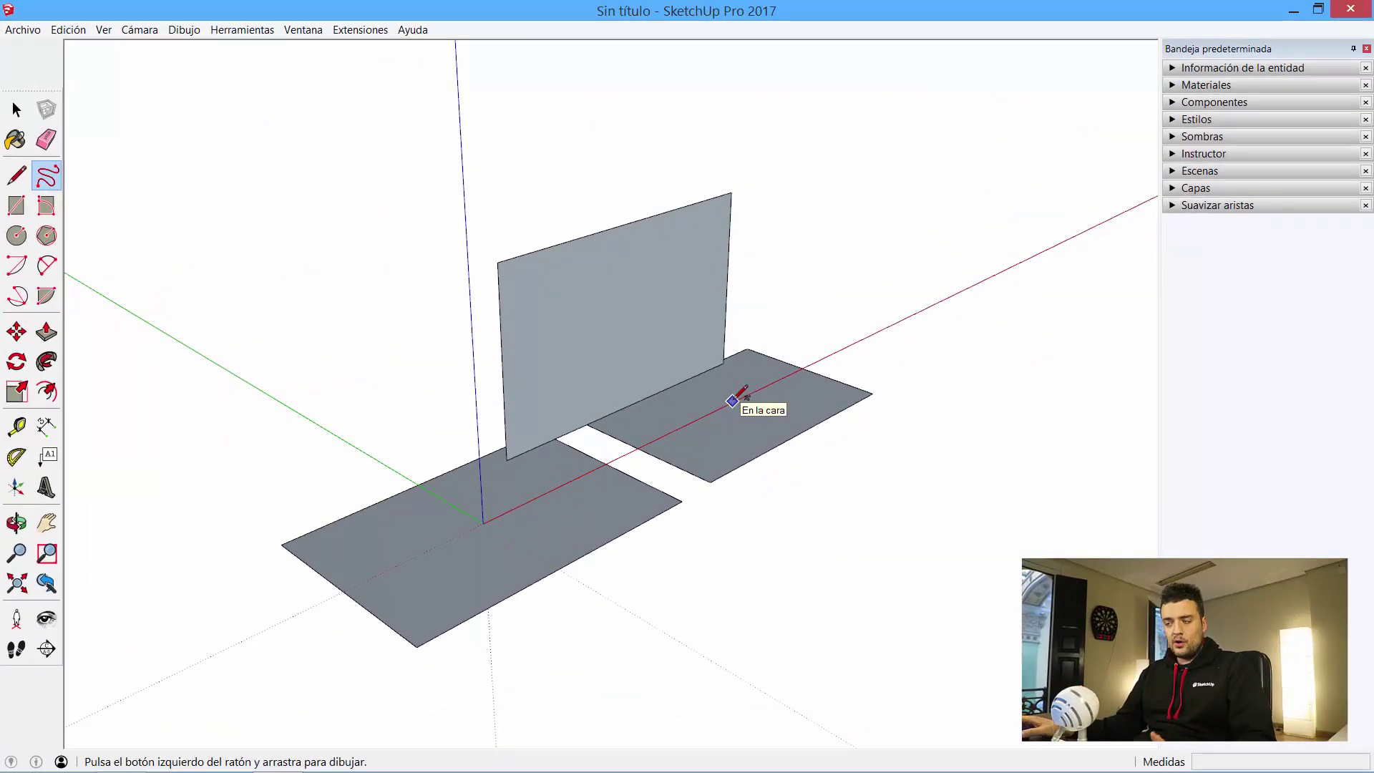
pyautogui.moveTo(832, 388)
pyautogui.mouseDown(button='middle')
pyautogui.moveTo(659, 422)
pyautogui.moveTo(410, 398)
pyautogui.moveTo(597, 422)
pyautogui.moveTo(975, 436)
pyautogui.moveTo(668, 439)
pyautogui.moveTo(663, 394)
pyautogui.moveTo(699, 427)
pyautogui.moveTo(622, 429)
pyautogui.moveTo(650, 434)
pyautogui.mouseUp(button='middle')
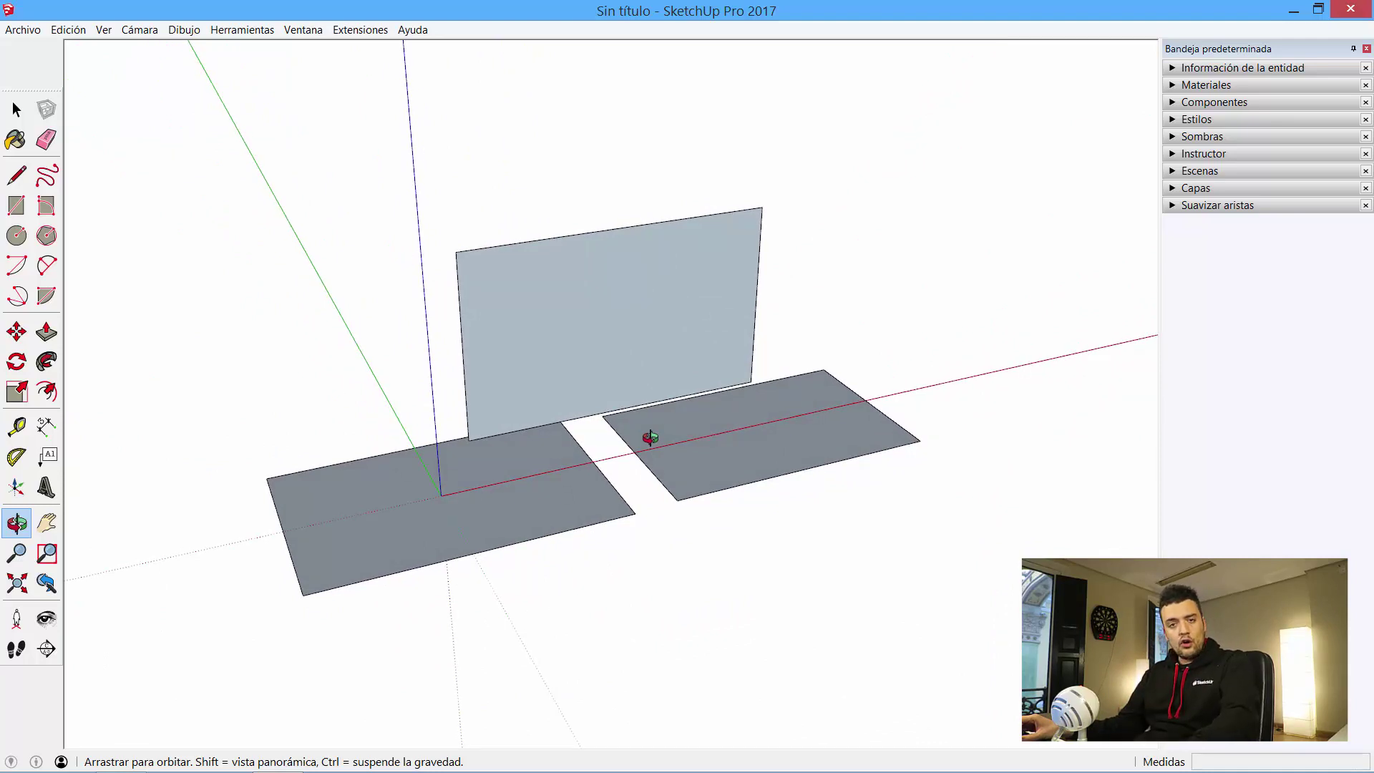
pyautogui.moveTo(649, 437)
pyautogui.keyDown('shift'); pyautogui.mouseDown(button='middle')
pyautogui.moveTo(357, 466)
pyautogui.moveTo(537, 435)
pyautogui.moveTo(797, 422)
pyautogui.moveTo(608, 429)
pyautogui.moveTo(618, 417)
pyautogui.mouseUp(button='middle'); pyautogui.keyUp('shift')
pyautogui.scroll(2, 108, 508)
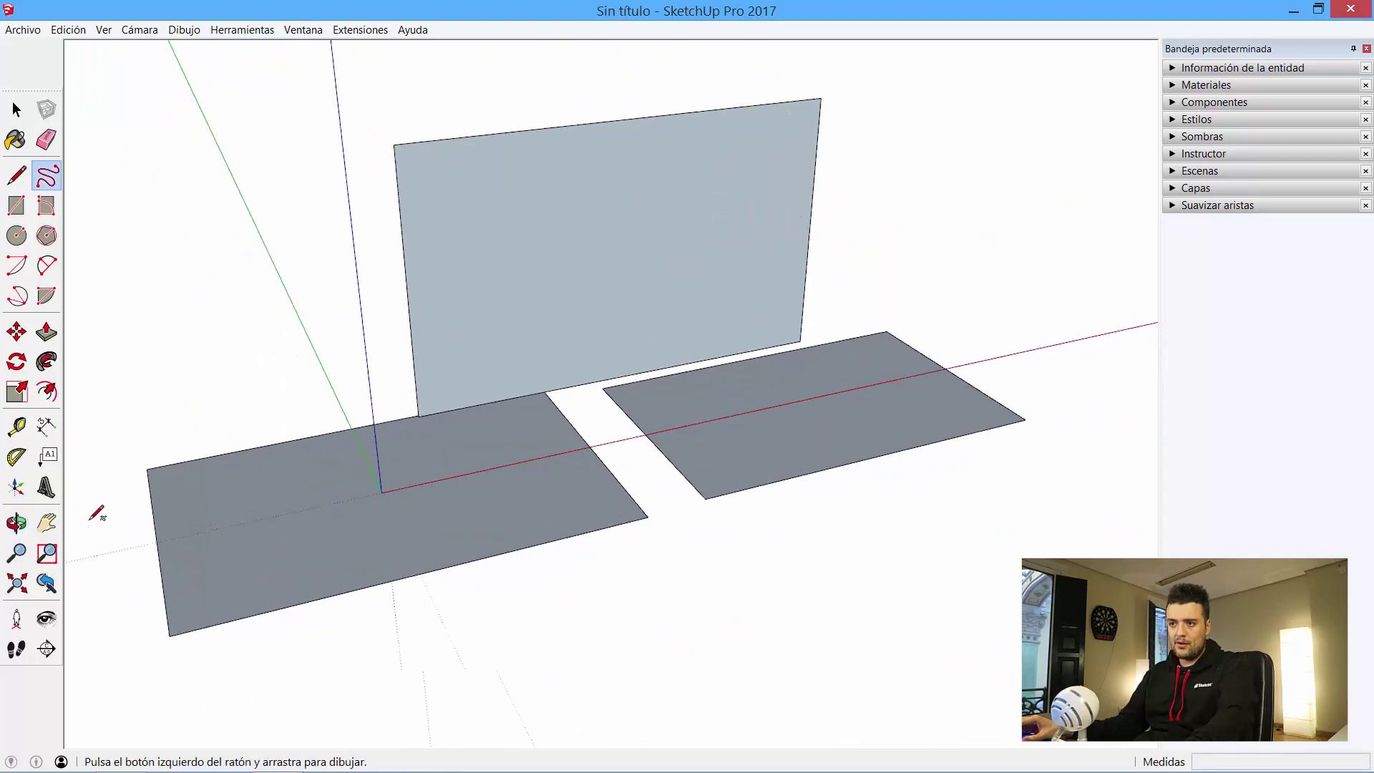
pyautogui.scroll(3, 104, 511)
pyautogui.scroll(1, 129, 486)
pyautogui.moveTo(151, 460)
pyautogui.mouseDown(button='middle')
pyautogui.moveTo(178, 497)
pyautogui.moveTo(184, 479)
pyautogui.mouseUp(button='middle')
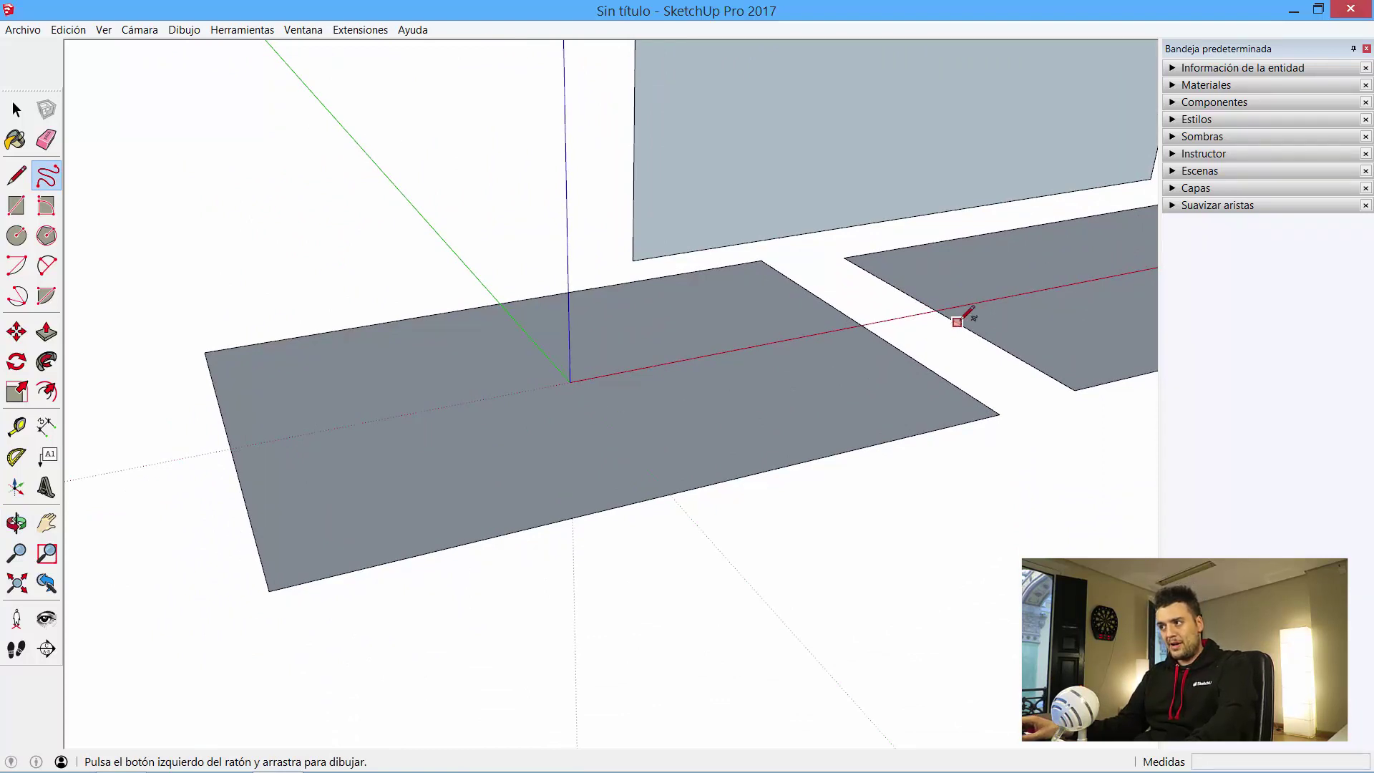
pyautogui.middleClick(814, 318)
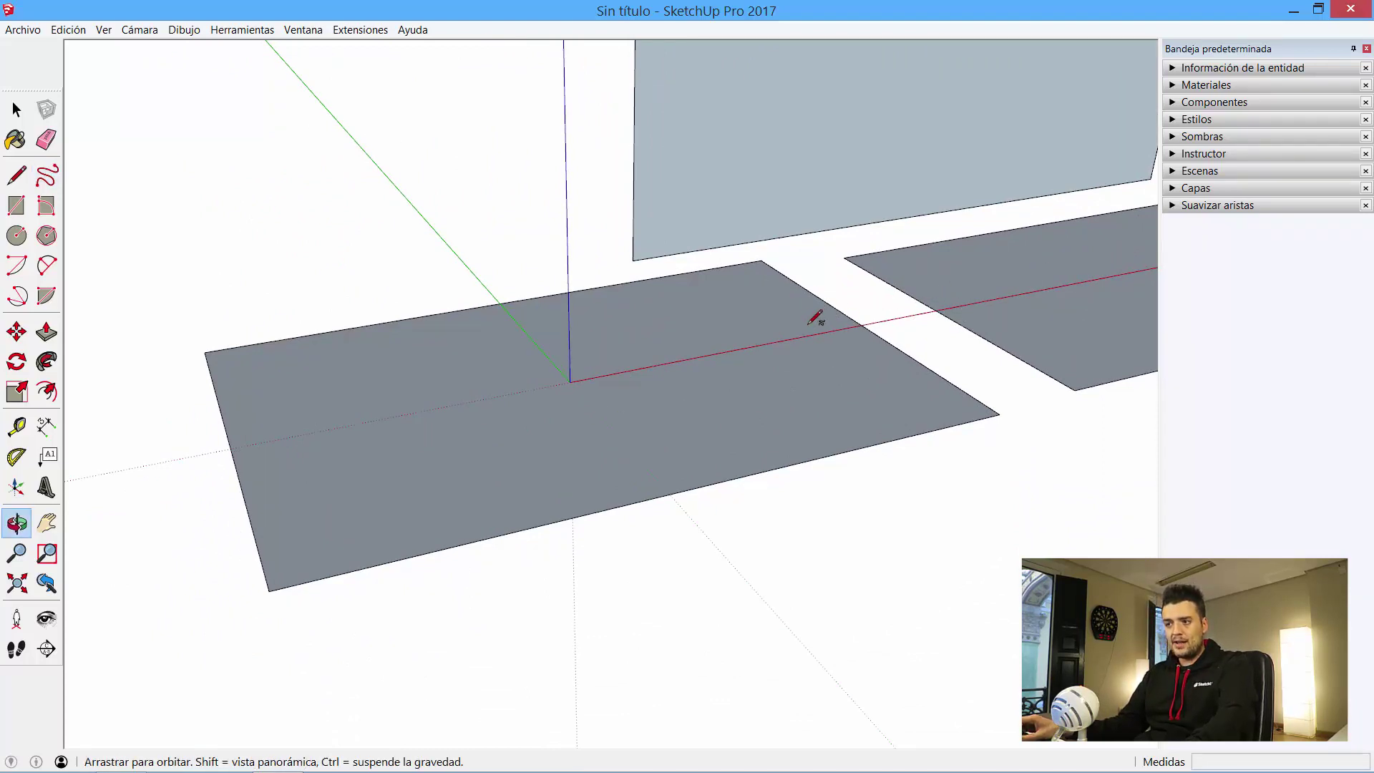
pyautogui.moveTo(814, 318)
pyautogui.keyDown('shift'); pyautogui.mouseDown(button='middle')
pyautogui.moveTo(672, 359)
pyautogui.moveTo(319, 399)
pyautogui.moveTo(247, 440)
pyautogui.moveTo(589, 359)
pyautogui.moveTo(663, 374)
pyautogui.moveTo(720, 362)
pyautogui.moveTo(670, 401)
pyautogui.mouseUp(button='middle'); pyautogui.keyUp('shift')
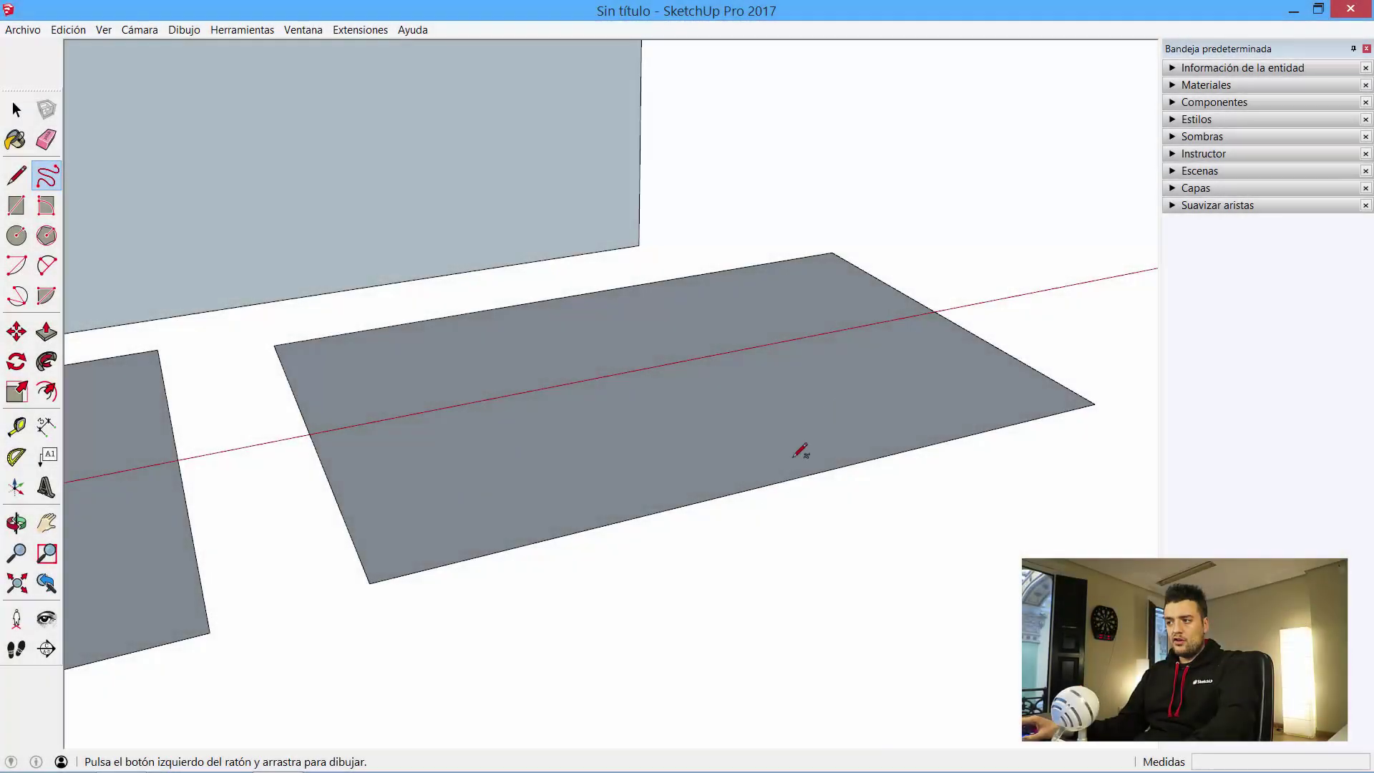
pyautogui.moveTo(804, 455); pyautogui.dragTo(719, 372, button='middle')
pyautogui.scroll(-2, 723, 370)
pyautogui.scroll(-3, 787, 420)
pyautogui.scroll(-1, 787, 420)
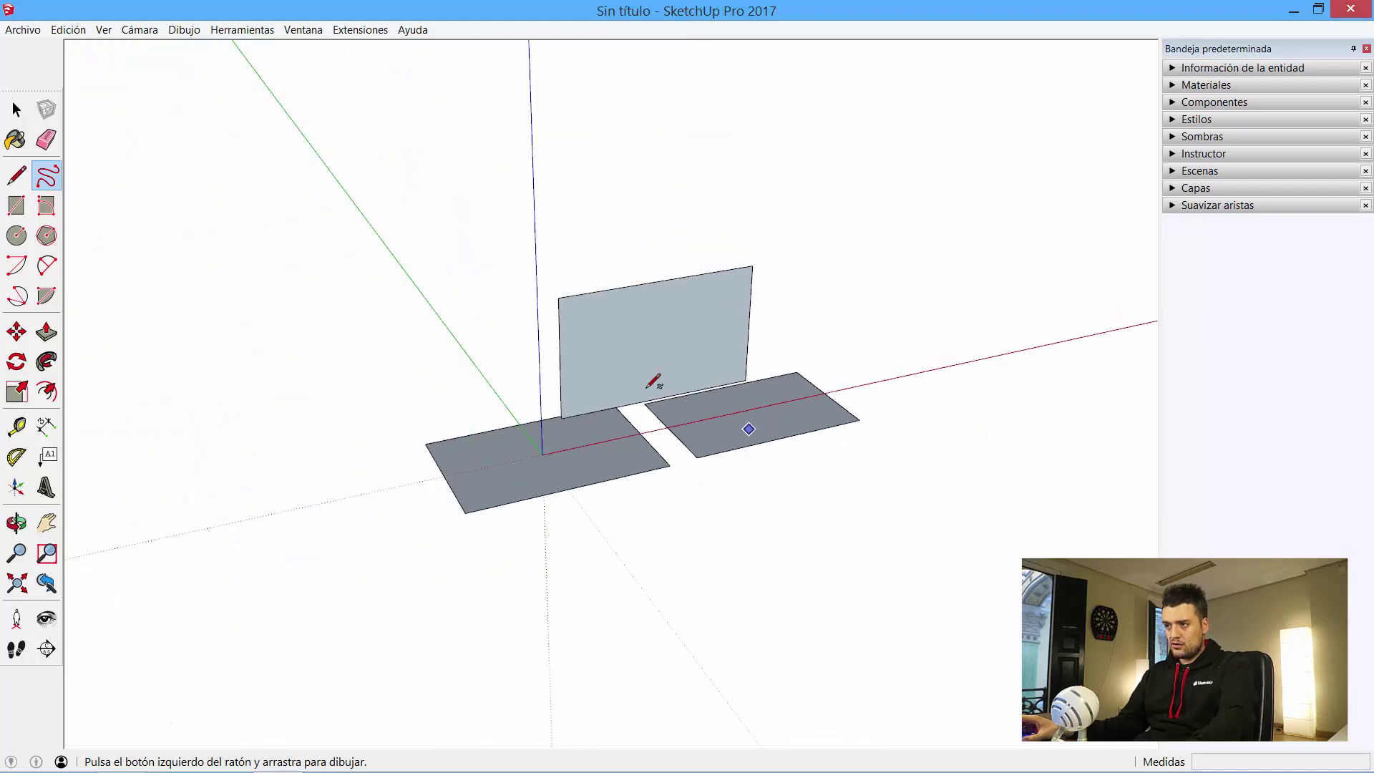
pyautogui.scroll(2, 652, 376)
pyautogui.scroll(2, 648, 376)
pyautogui.scroll(1, 651, 374)
pyautogui.scroll(-2, 653, 374)
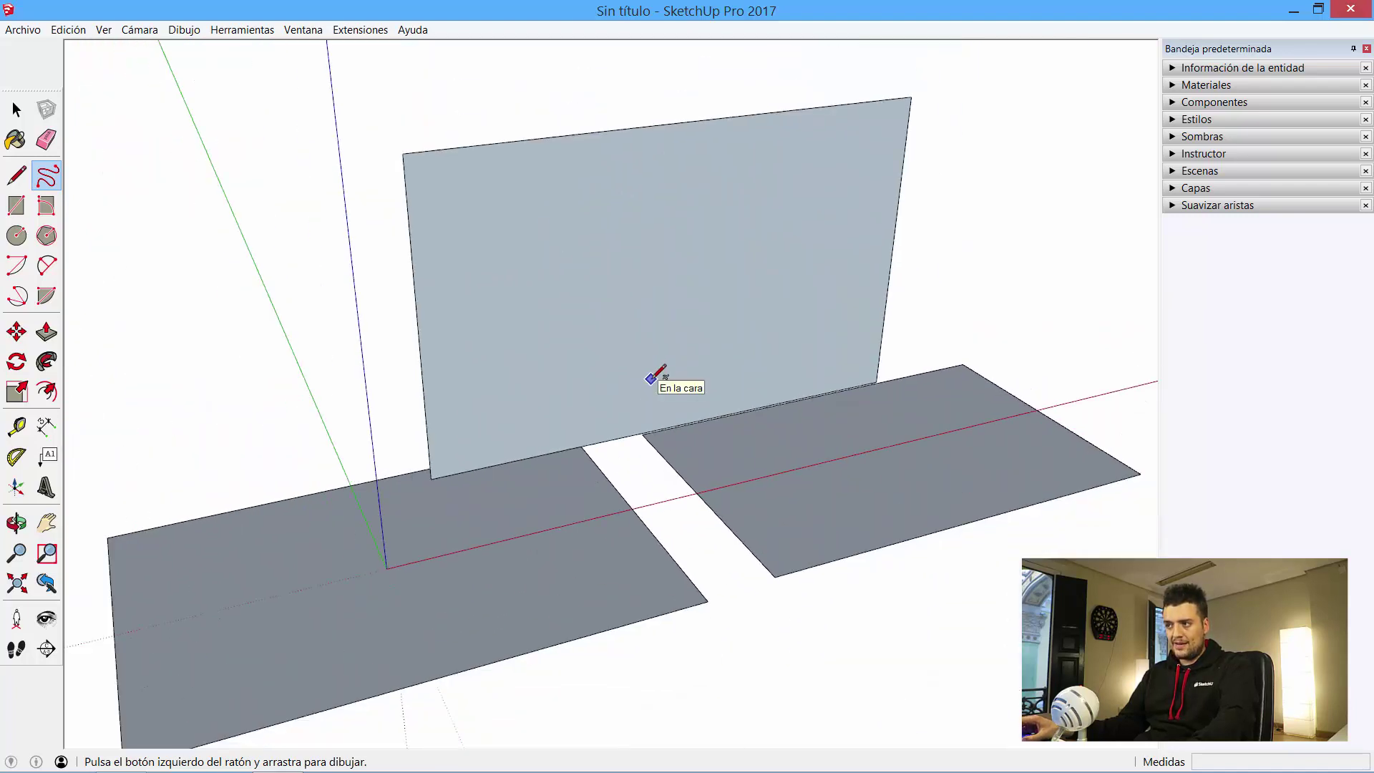
pyautogui.scroll(-2, 650, 378)
pyautogui.scroll(-1, 651, 377)
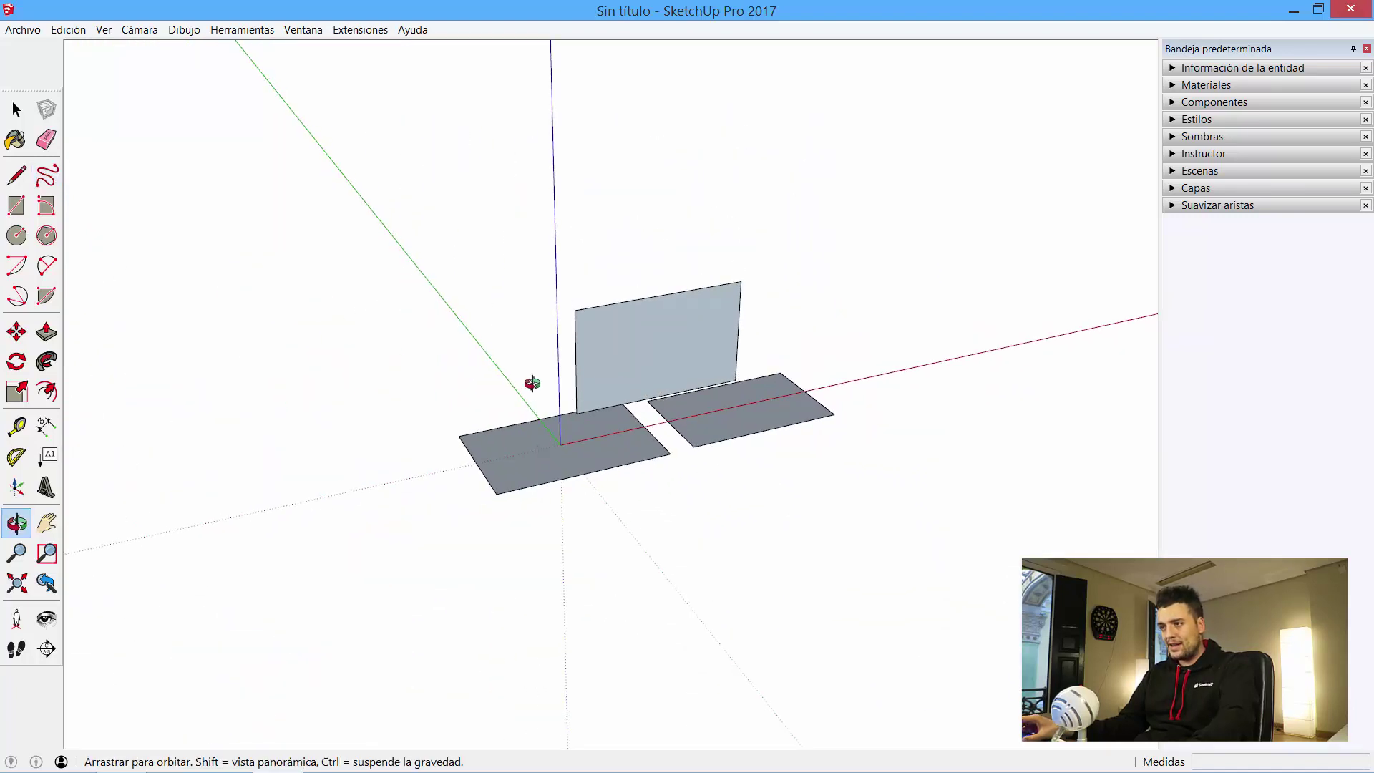
pyautogui.moveTo(530, 383); pyautogui.dragTo(1158, 365, button='middle')
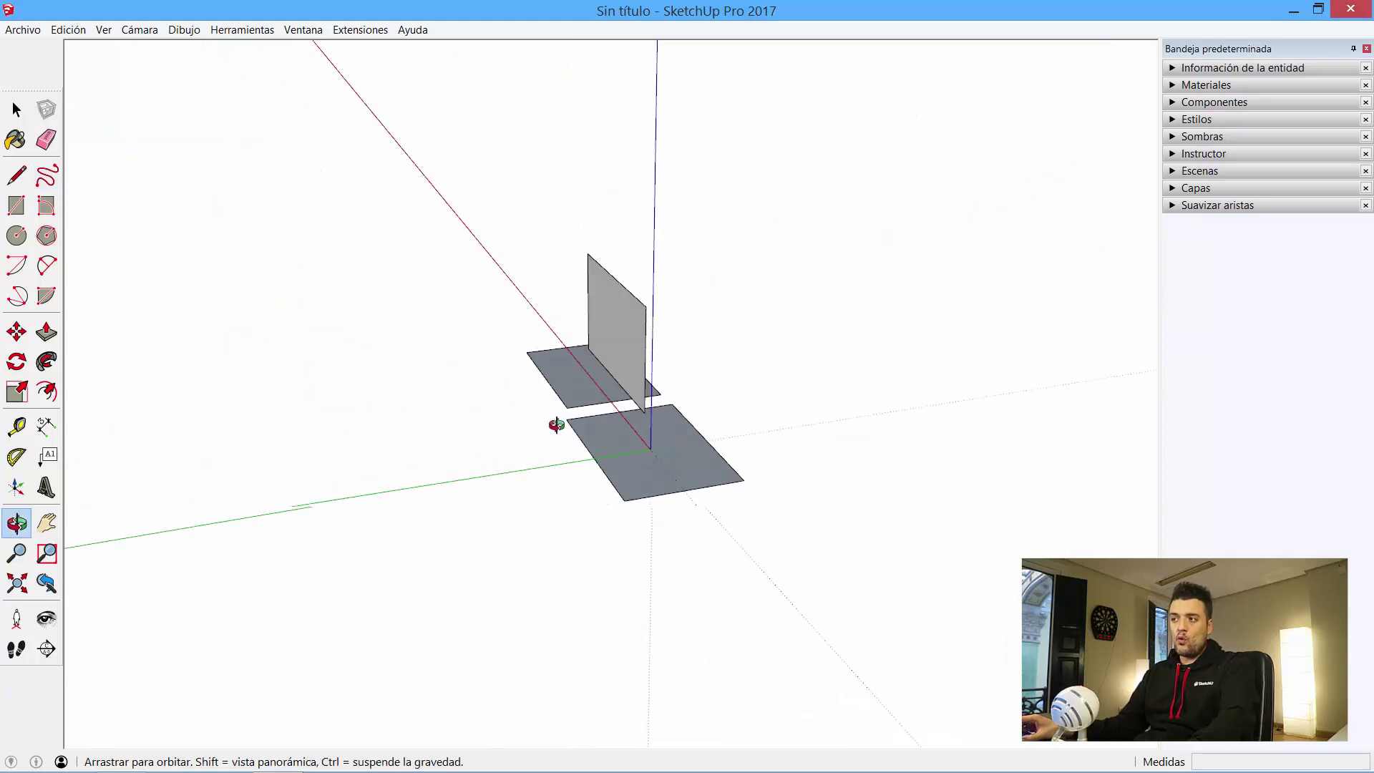
pyautogui.moveTo(555, 420)
pyautogui.mouseDown(button='middle')
pyautogui.moveTo(709, 424)
pyautogui.moveTo(647, 331)
pyautogui.mouseUp(button='middle')
pyautogui.moveTo(730, 465)
pyautogui.mouseDown(button='middle')
pyautogui.moveTo(522, 375)
pyautogui.moveTo(779, 347)
pyautogui.mouseUp(button='middle')
pyautogui.moveTo(763, 333)
pyautogui.mouseDown()
pyautogui.moveTo(497, 369)
pyautogui.moveTo(737, 343)
pyautogui.moveTo(782, 371)
pyautogui.moveTo(744, 328)
pyautogui.moveTo(956, 307)
pyautogui.moveTo(613, 347)
pyautogui.moveTo(777, 331)
pyautogui.moveTo(753, 340)
pyautogui.moveTo(469, 358)
pyautogui.moveTo(815, 408)
pyautogui.moveTo(161, 384)
pyautogui.mouseUp()
pyautogui.moveTo(567, 444)
pyautogui.mouseDown()
pyautogui.moveTo(651, 411)
pyautogui.moveTo(682, 432)
pyautogui.moveTo(629, 402)
pyautogui.moveTo(699, 402)
pyautogui.moveTo(653, 414)
pyautogui.moveTo(610, 390)
pyautogui.mouseUp()
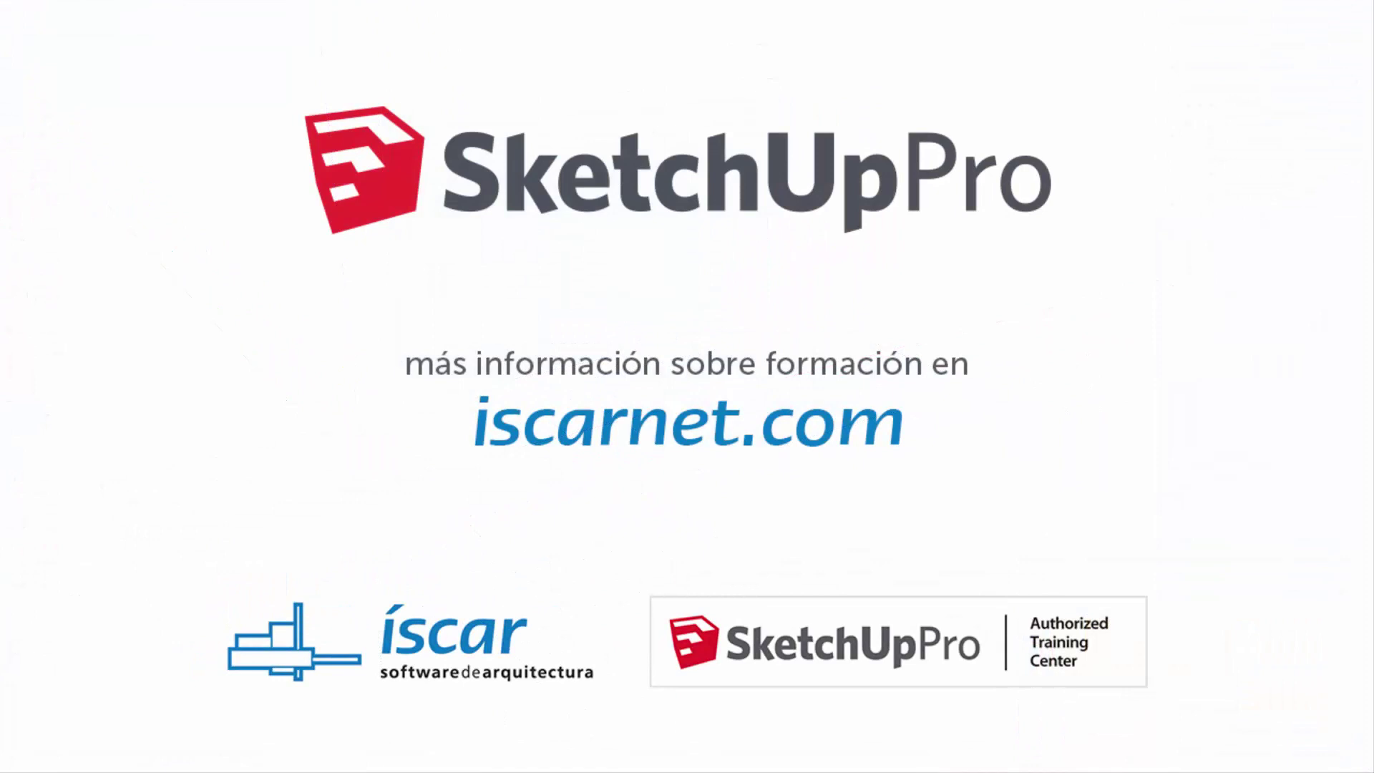